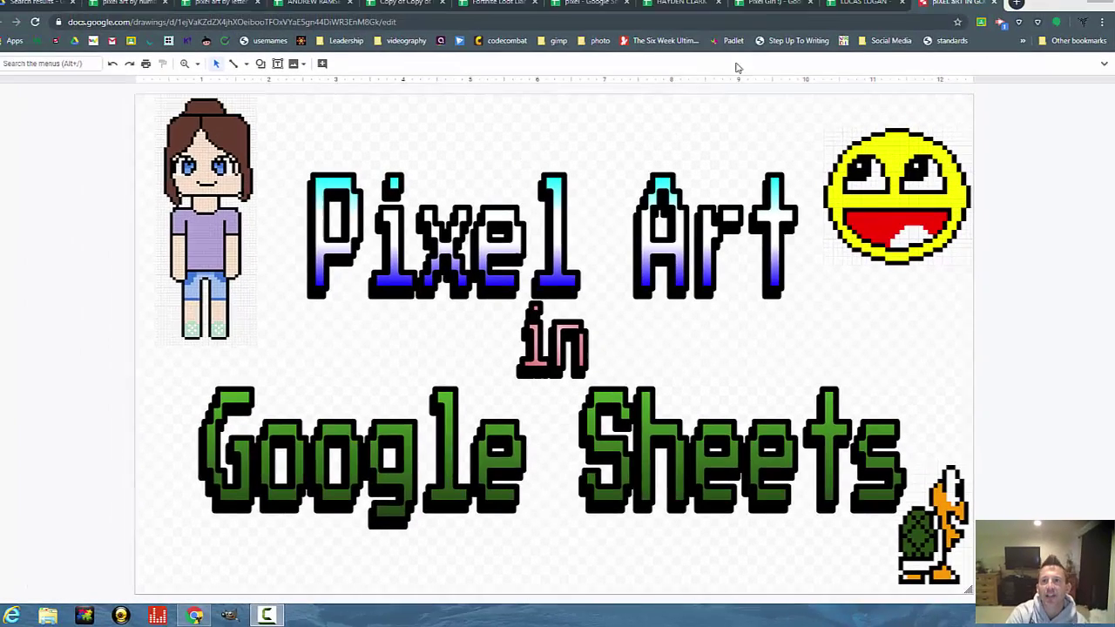
- Look through the finished pixel art examples in the open spreadsheets, from the turtle and panda back to the heart
{"action": "left_click", "coordinate": [866, 12]}
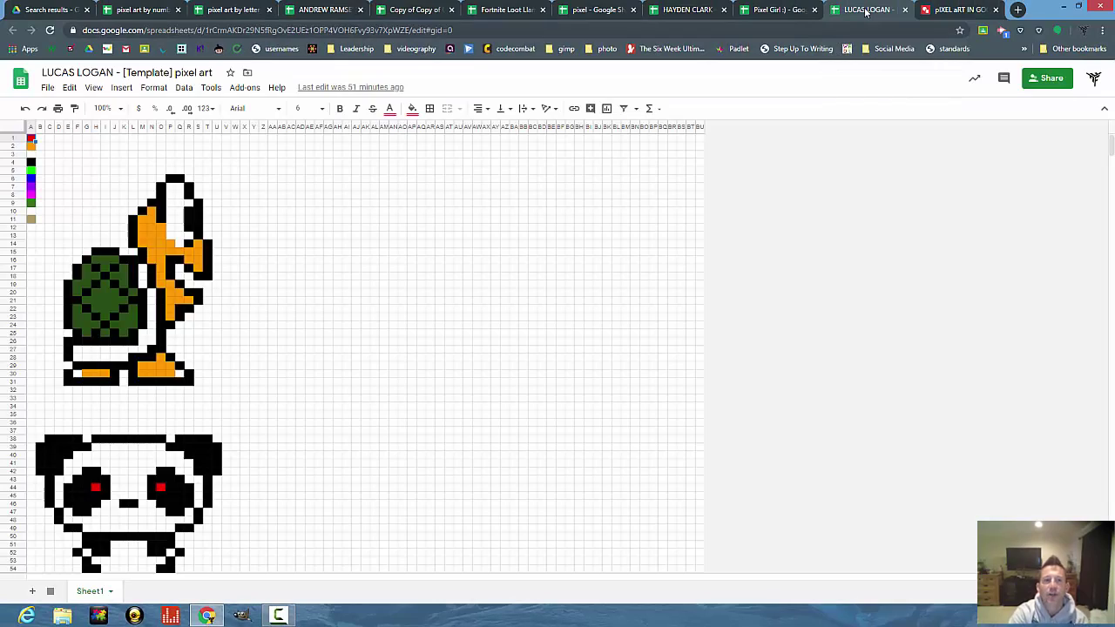
{"action": "left_click", "coordinate": [774, 12]}
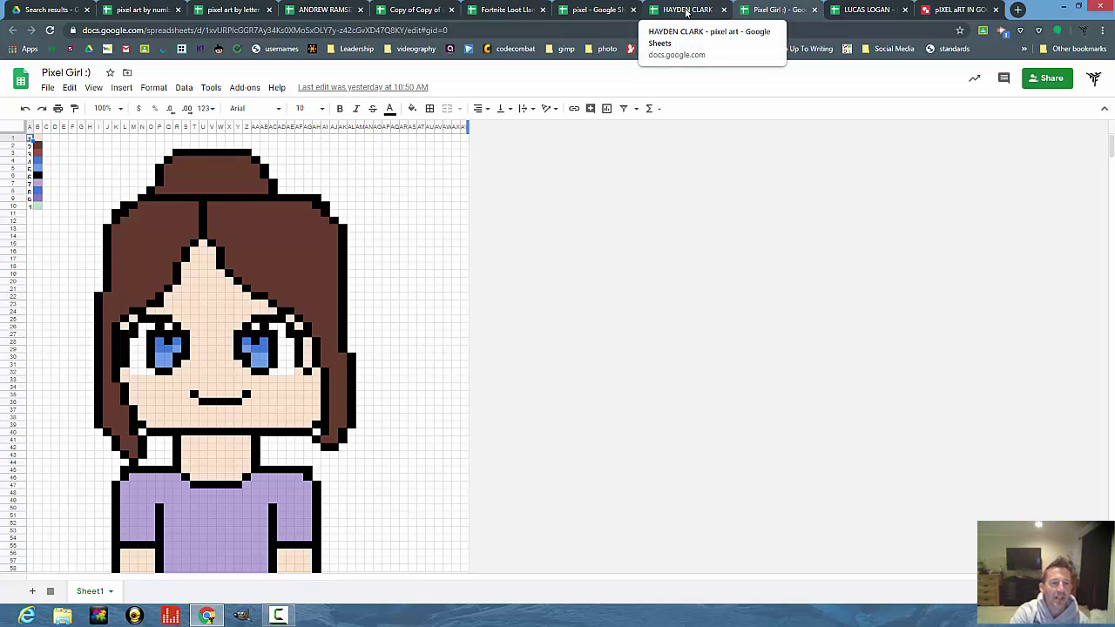
{"action": "left_click", "coordinate": [686, 12]}
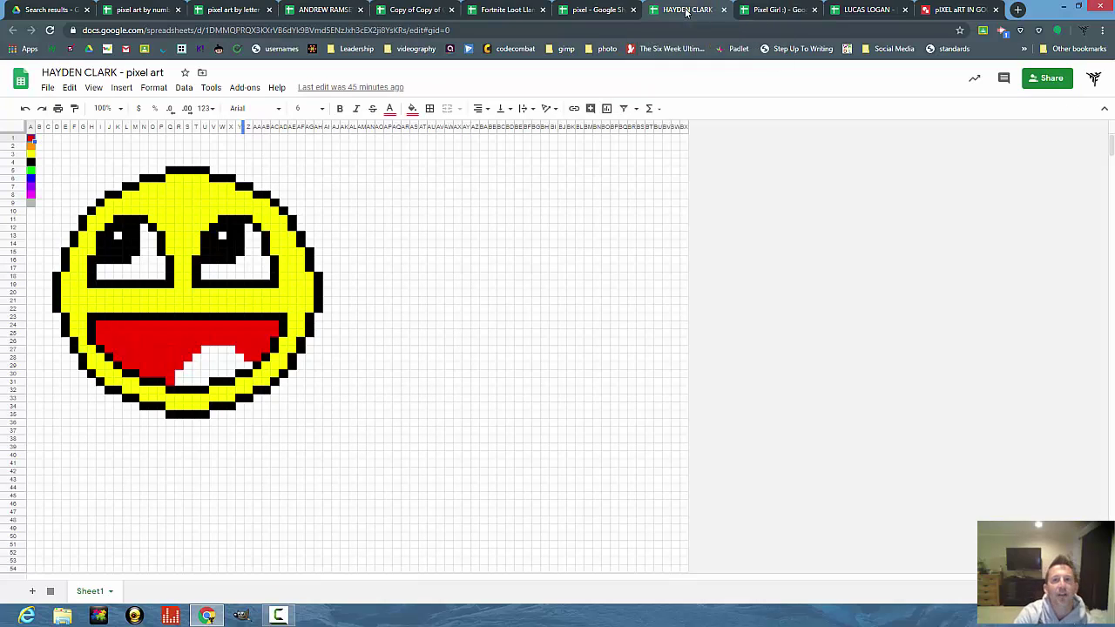
{"action": "left_click", "coordinate": [596, 12]}
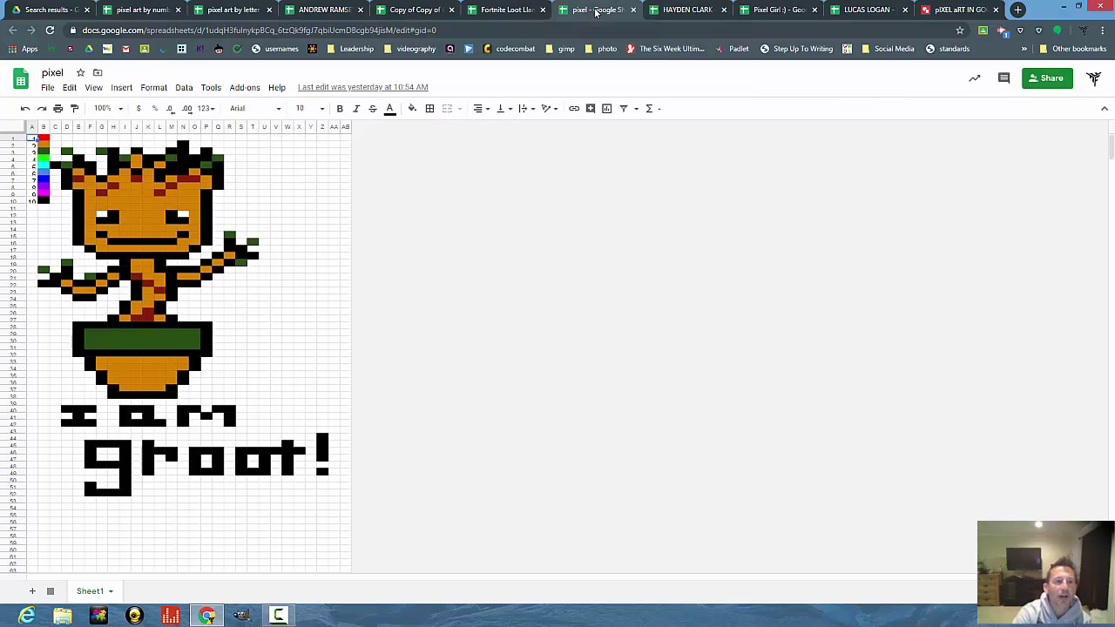
{"action": "left_click", "coordinate": [530, 12]}
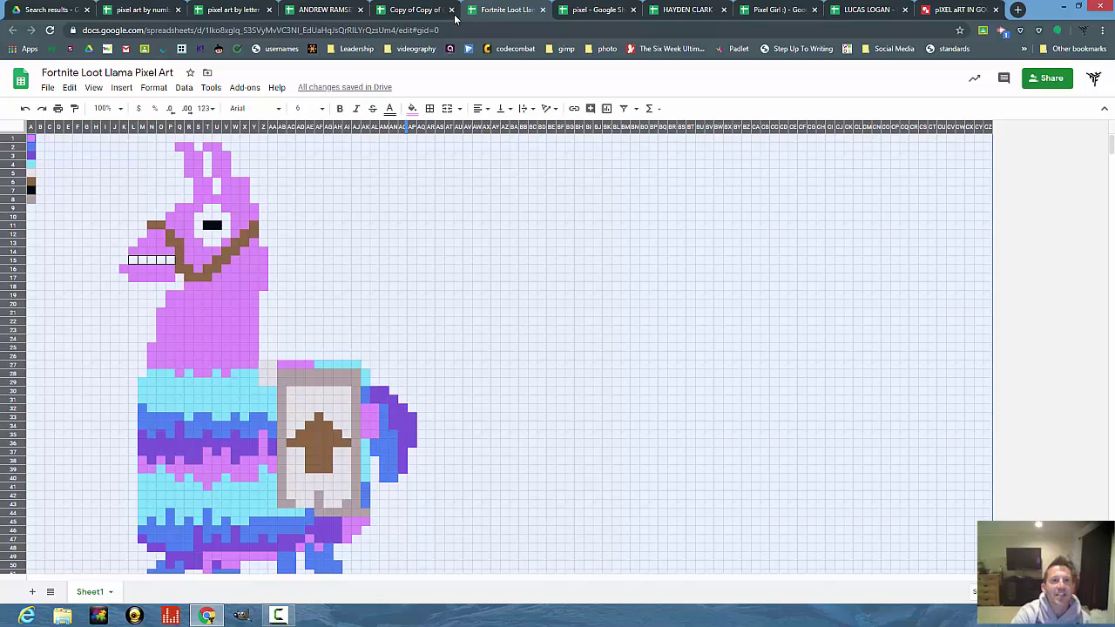
{"action": "left_click", "coordinate": [418, 12]}
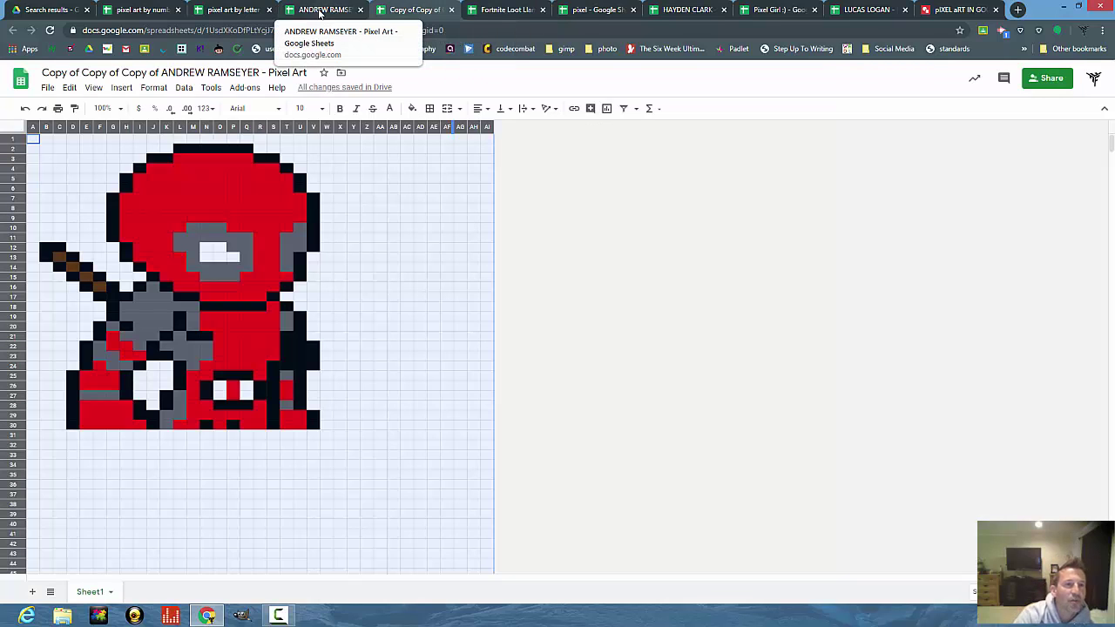
{"action": "left_click", "coordinate": [320, 13]}
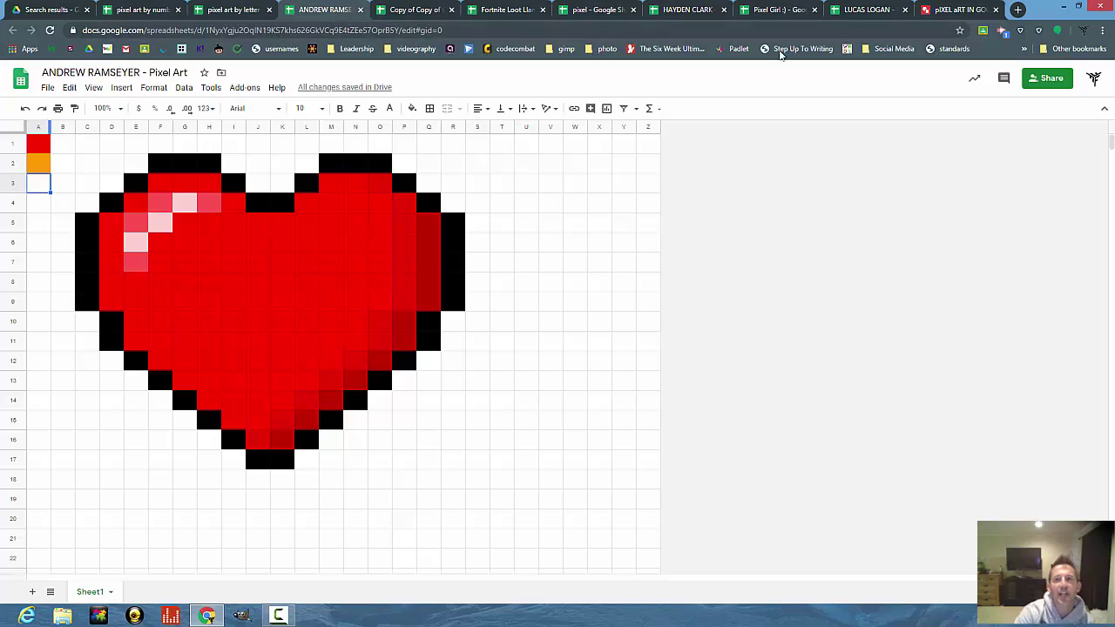
- Open Google Sheets in a new browser tab and create a blank spreadsheet
{"action": "left_click", "coordinate": [1018, 10]}
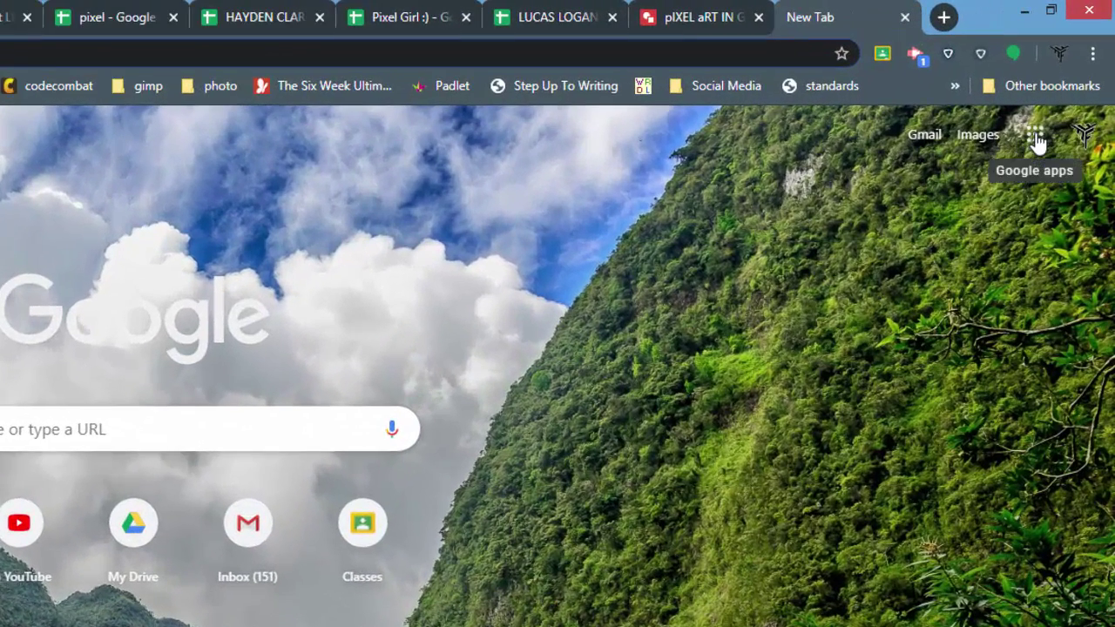
{"action": "left_click", "coordinate": [1035, 136]}
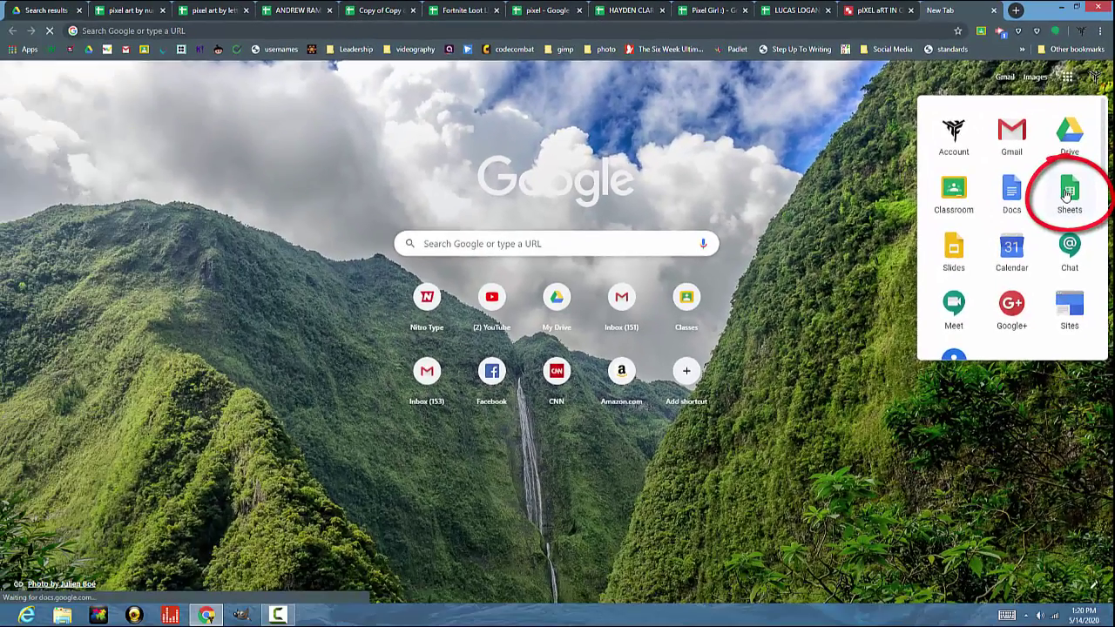
{"action": "left_click", "coordinate": [1045, 299]}
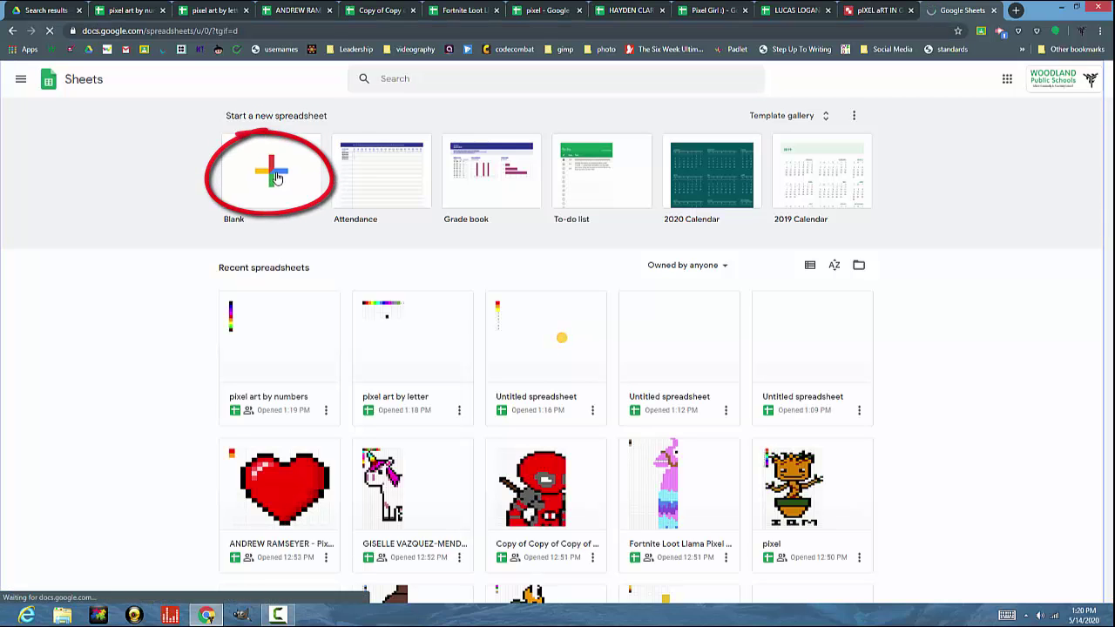
{"action": "left_click", "coordinate": [275, 178]}
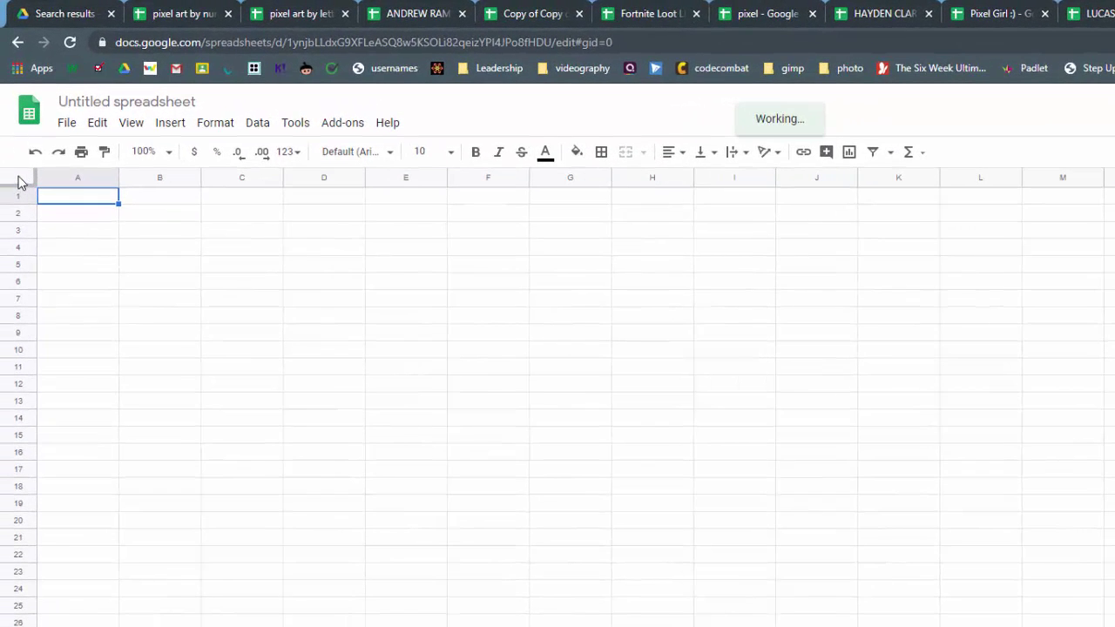
- Narrow all columns of the sheet into small, roughly square cells and insert 26 more columns to the right
{"action": "left_click", "coordinate": [21, 178]}
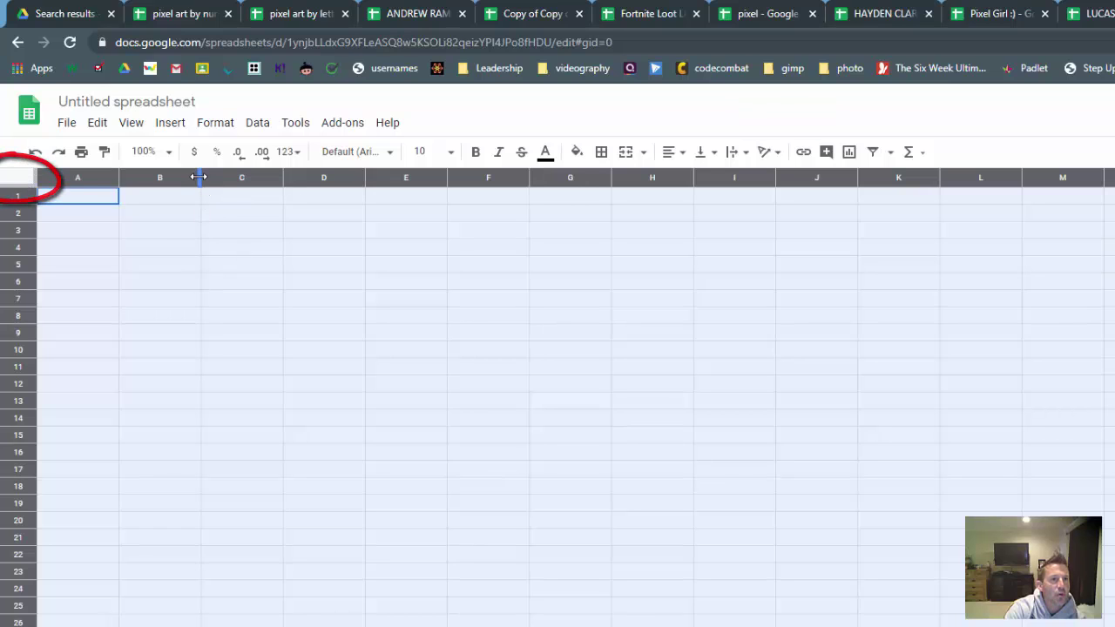
{"action": "left_click_drag", "start_coordinate": [198, 178], "coordinate": [142, 178]}
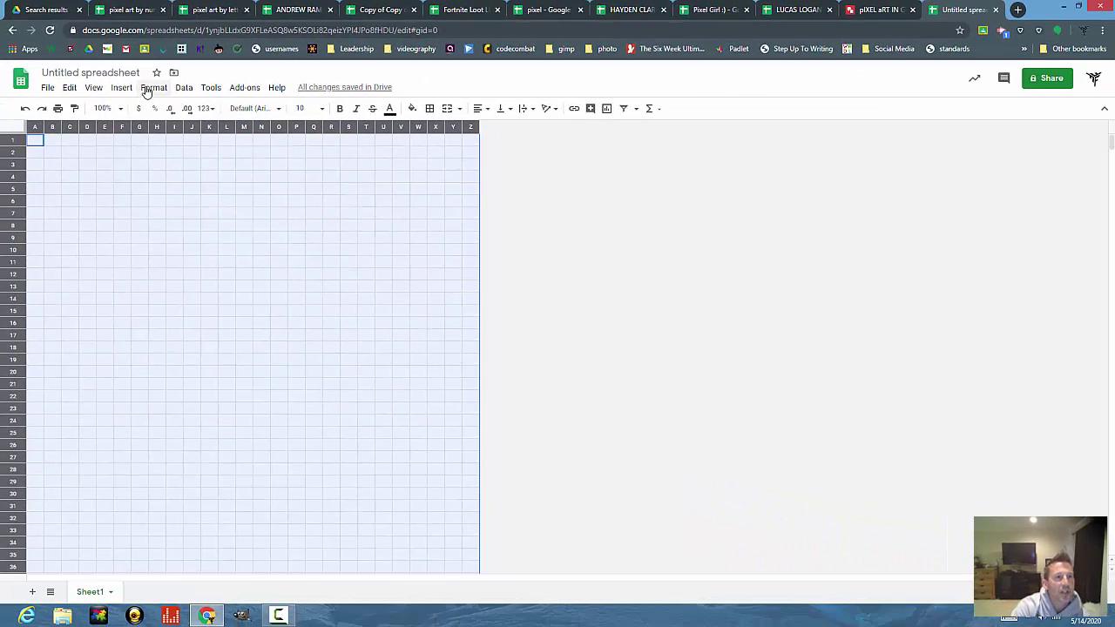
{"action": "left_click", "coordinate": [122, 91]}
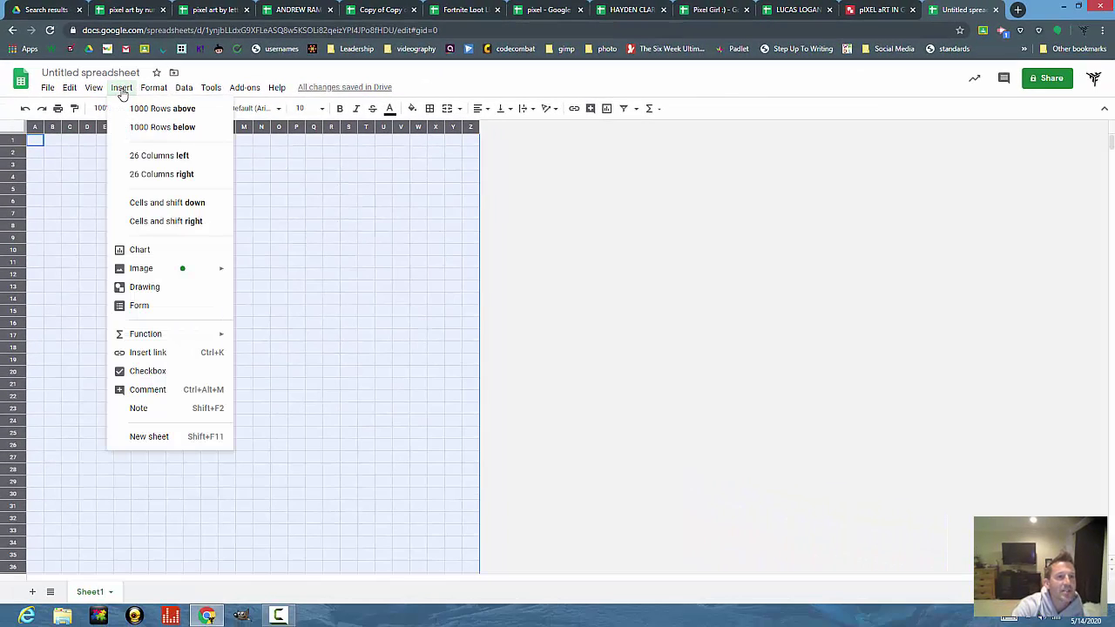
{"action": "left_click", "coordinate": [160, 177]}
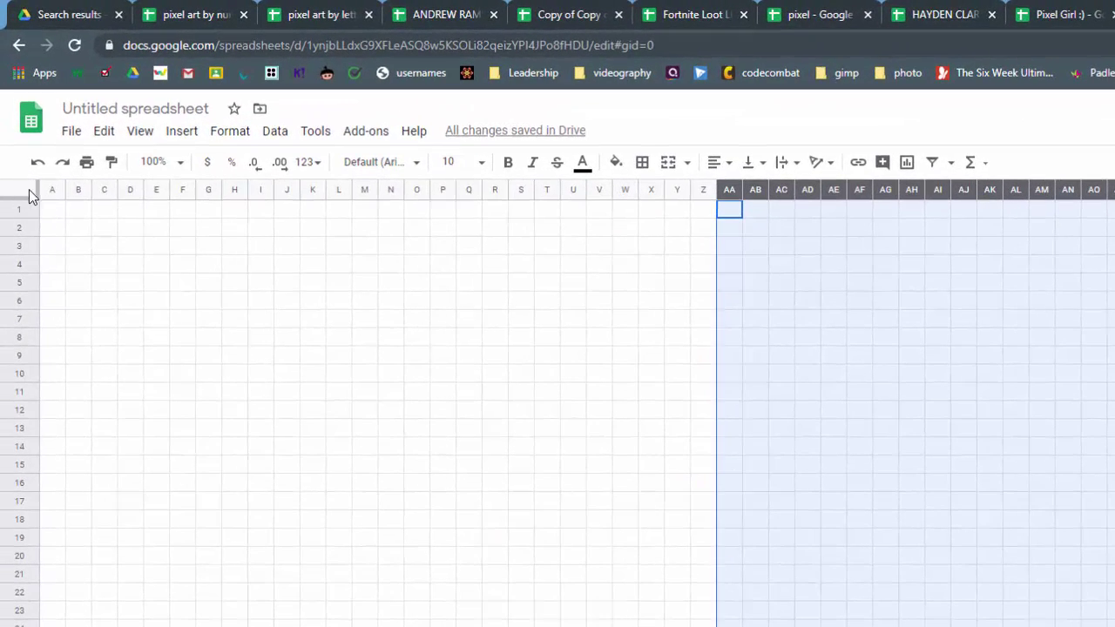
- Start a conditional formatting rule for the whole sheet, A1:AZ1000, with the condition "Is equal to" 1
{"action": "left_click", "coordinate": [21, 188]}
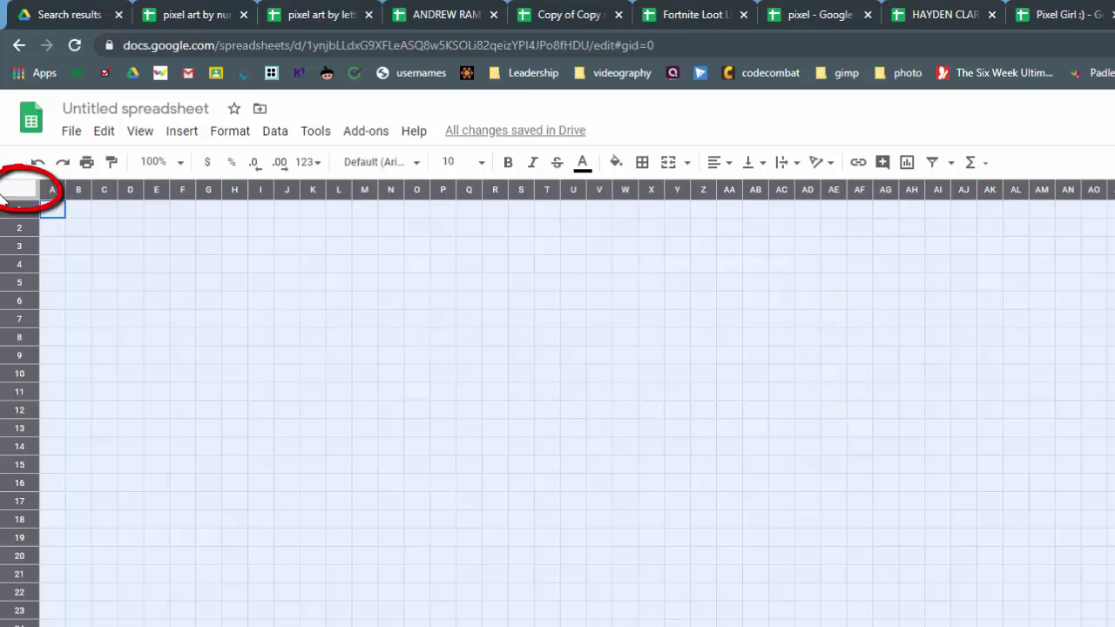
{"action": "left_click", "coordinate": [232, 133]}
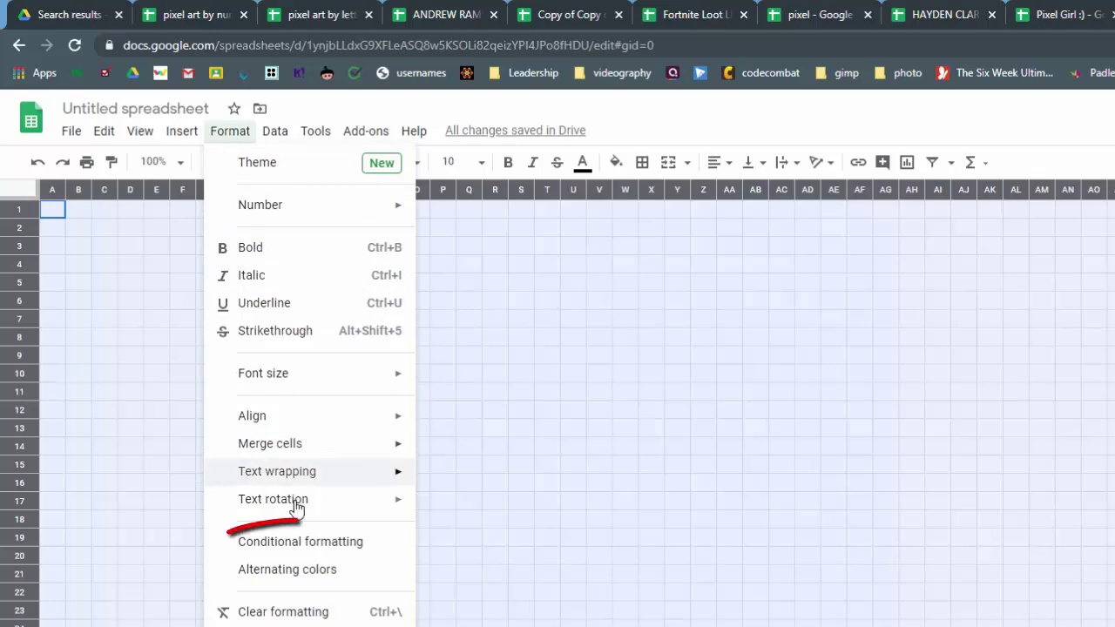
{"action": "left_click", "coordinate": [270, 544]}
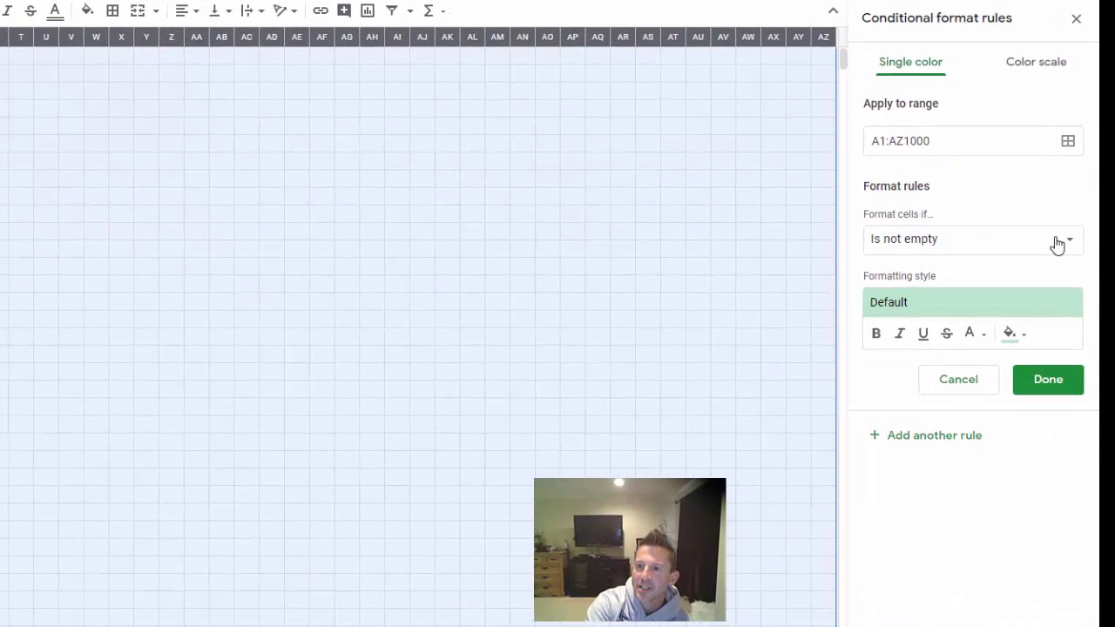
{"action": "left_click", "coordinate": [1058, 244]}
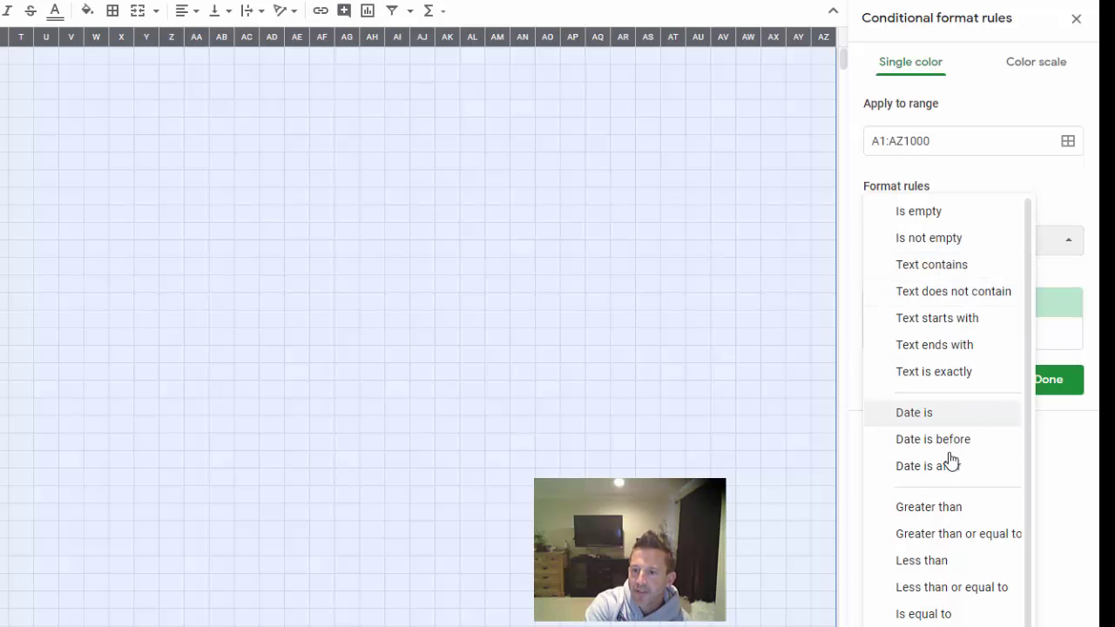
{"action": "left_click", "coordinate": [931, 614]}
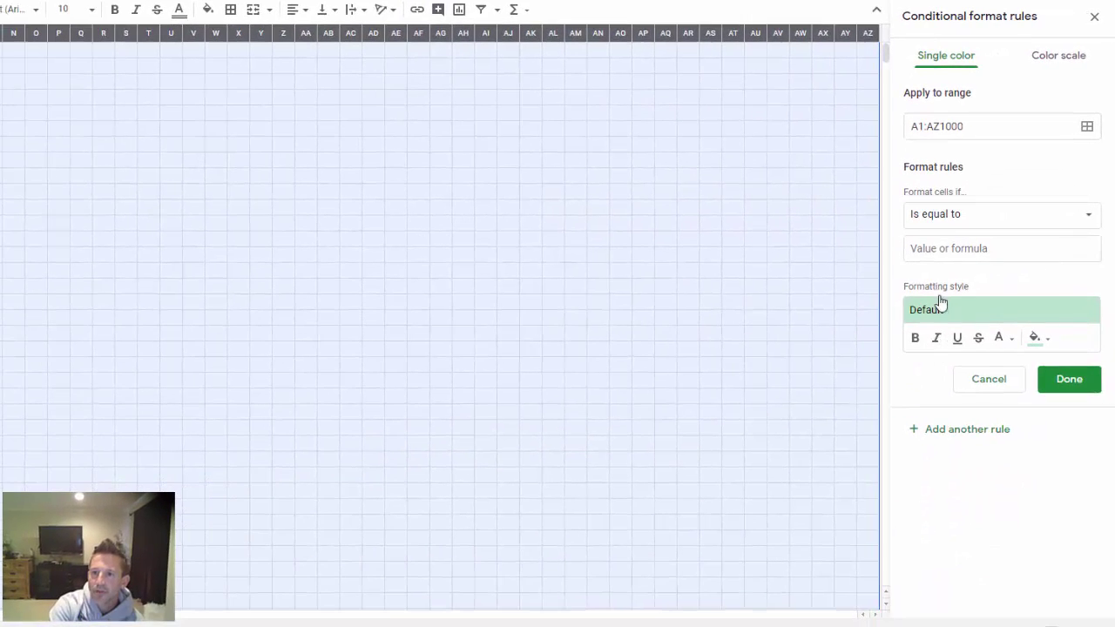
{"action": "left_click", "coordinate": [942, 248]}
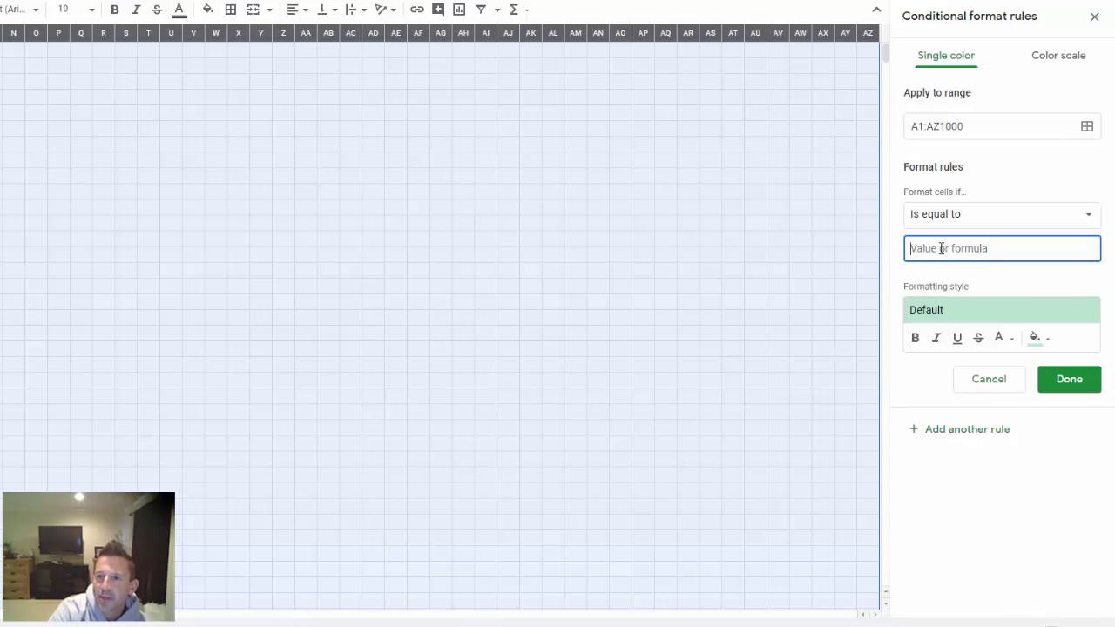
{"action": "type", "text": "1"}
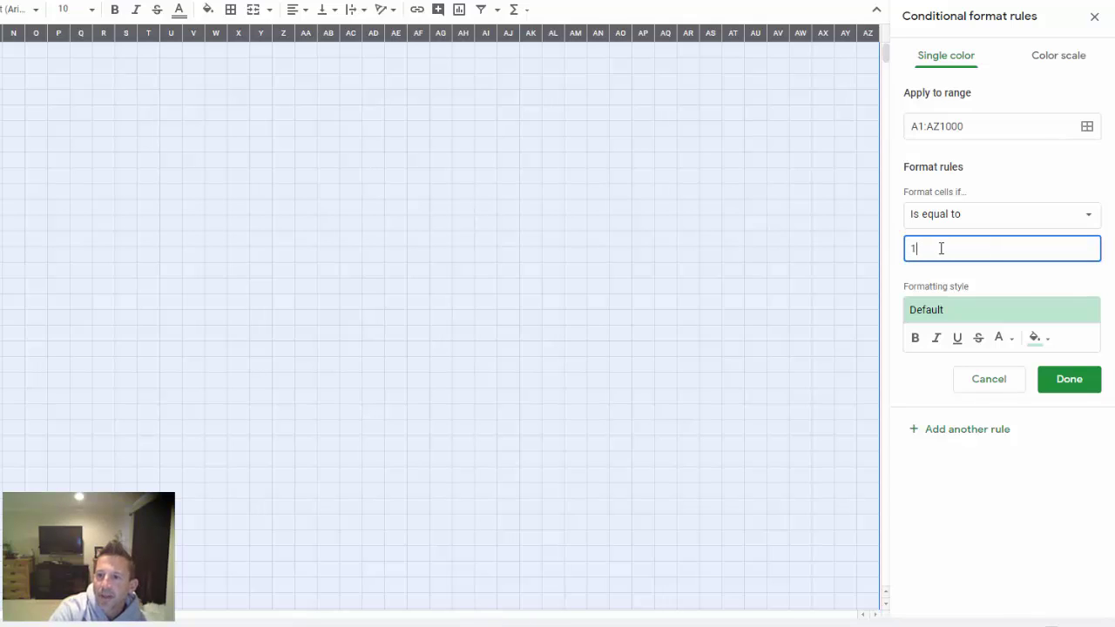
- Set both the text colour and the fill colour of the rule to red and save the rule
{"action": "left_click", "coordinate": [1011, 346]}
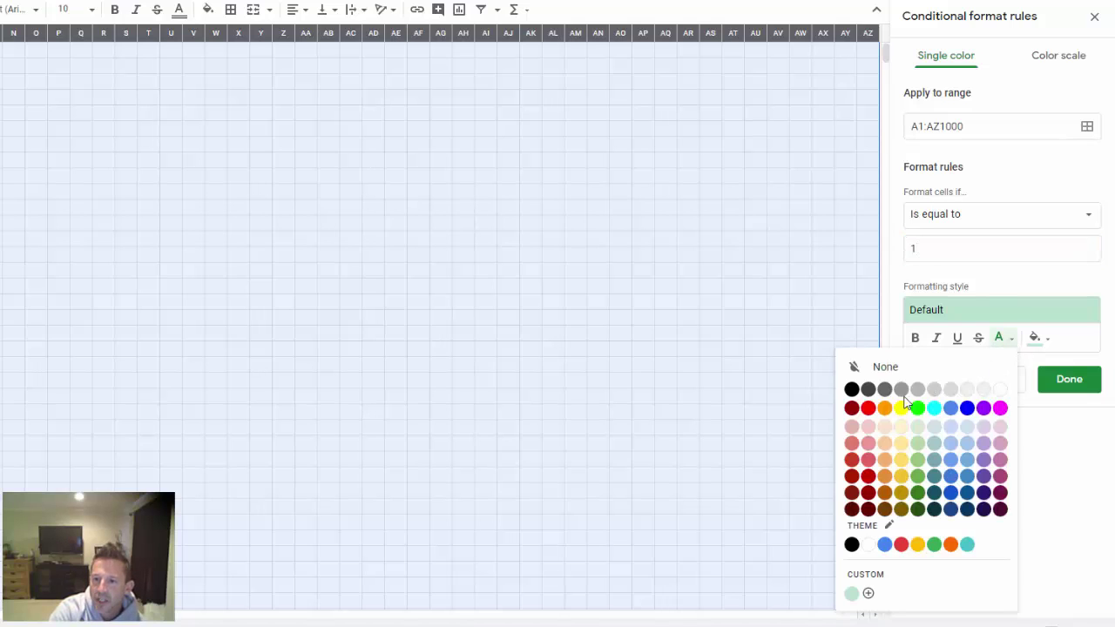
{"action": "left_click", "coordinate": [867, 409]}
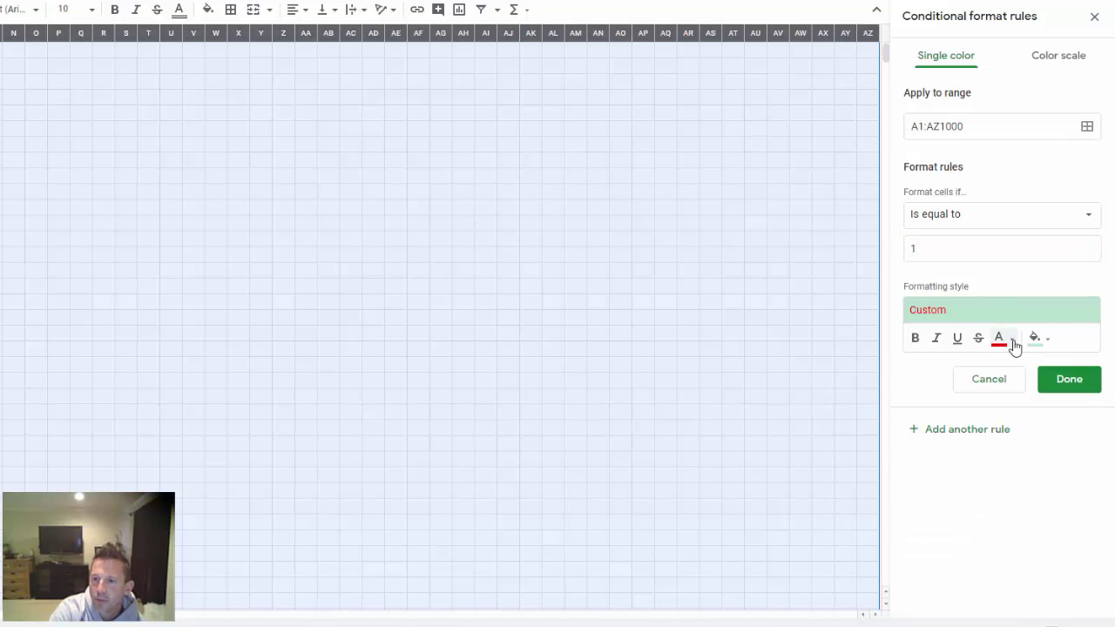
{"action": "left_click", "coordinate": [1044, 347]}
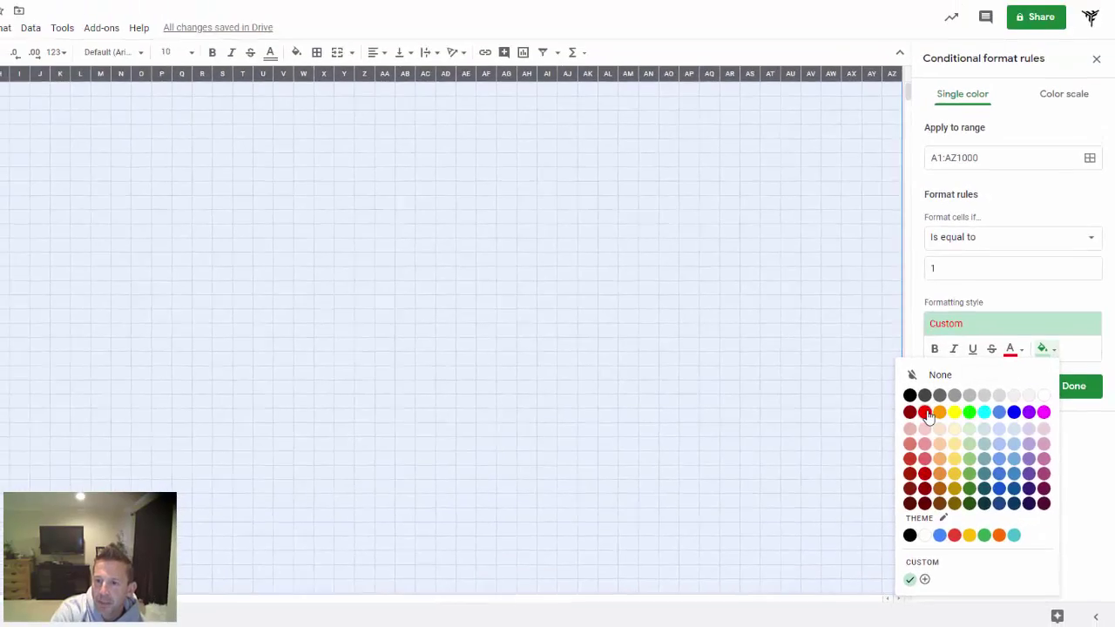
{"action": "left_click", "coordinate": [905, 407]}
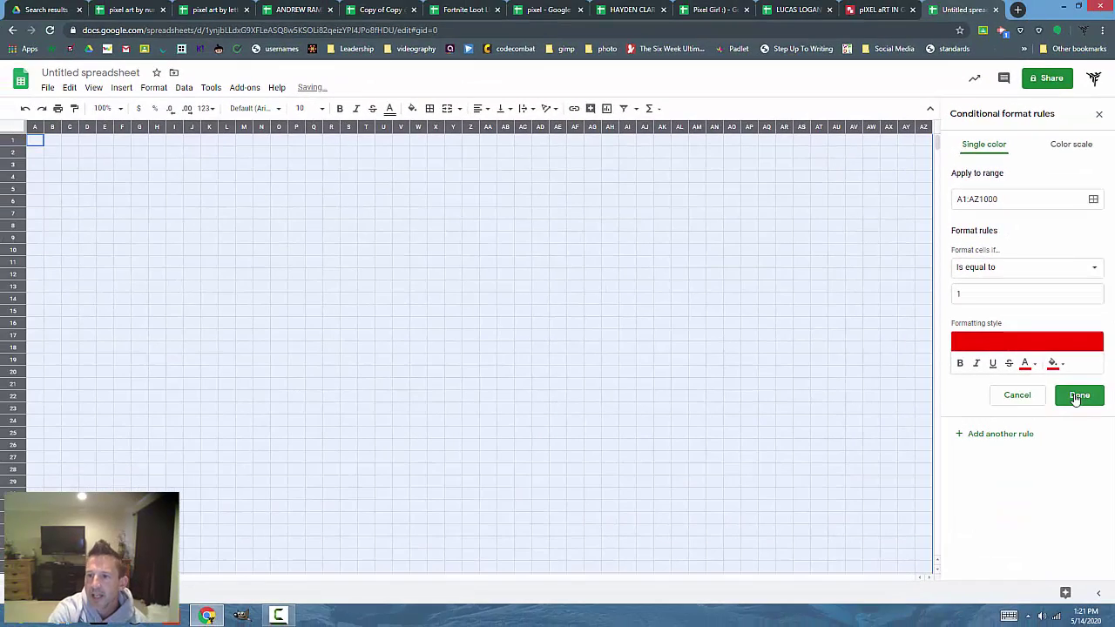
{"action": "left_click", "coordinate": [1079, 397]}
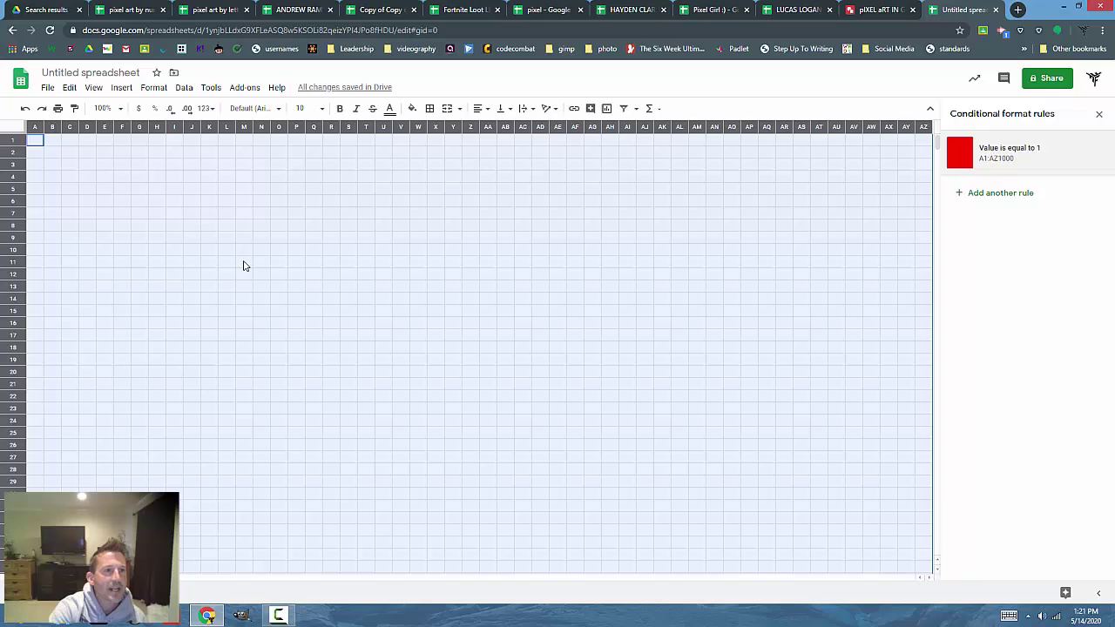
- Test the colour rule by entering 1 in cells A1, N4 and AB4
{"action": "left_click", "coordinate": [38, 145]}
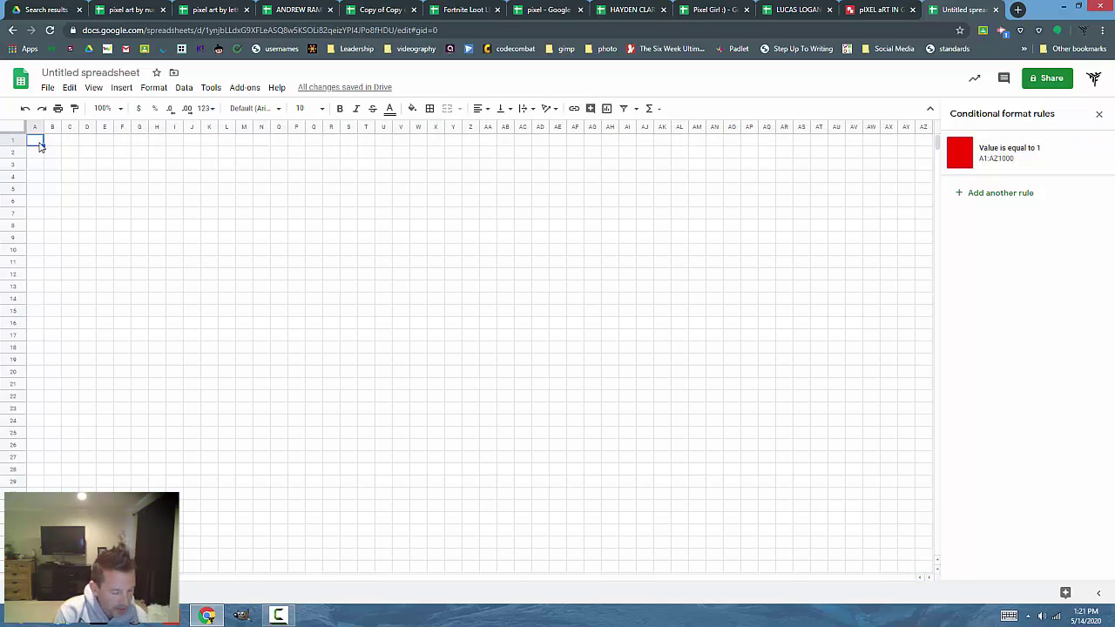
{"action": "type", "text": "1"}
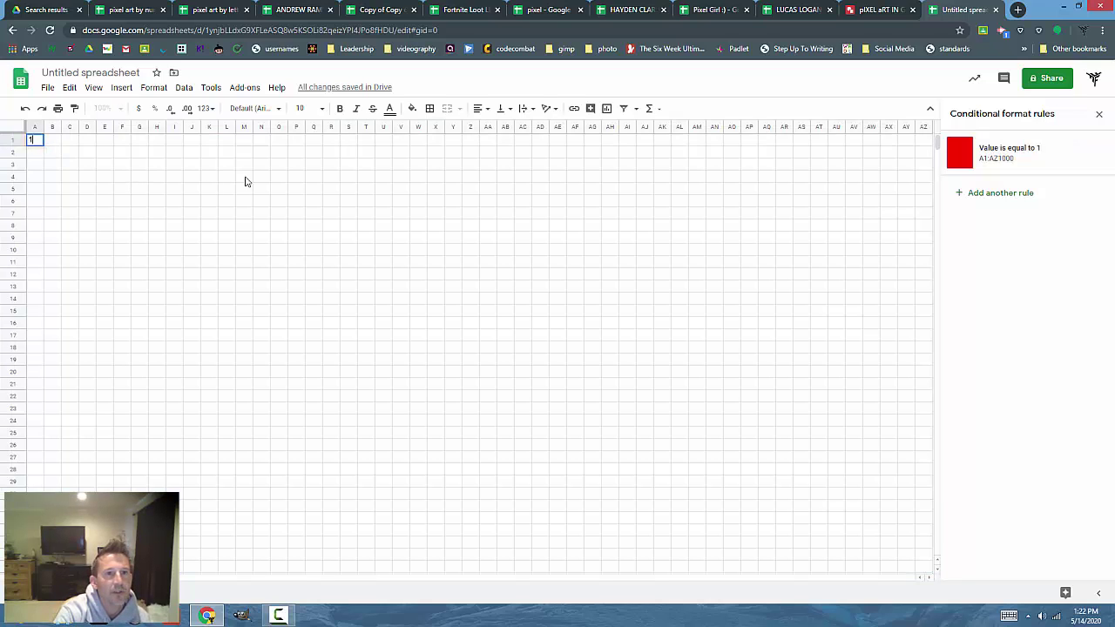
{"action": "left_click", "coordinate": [261, 177]}
{"action": "type", "text": "1"}
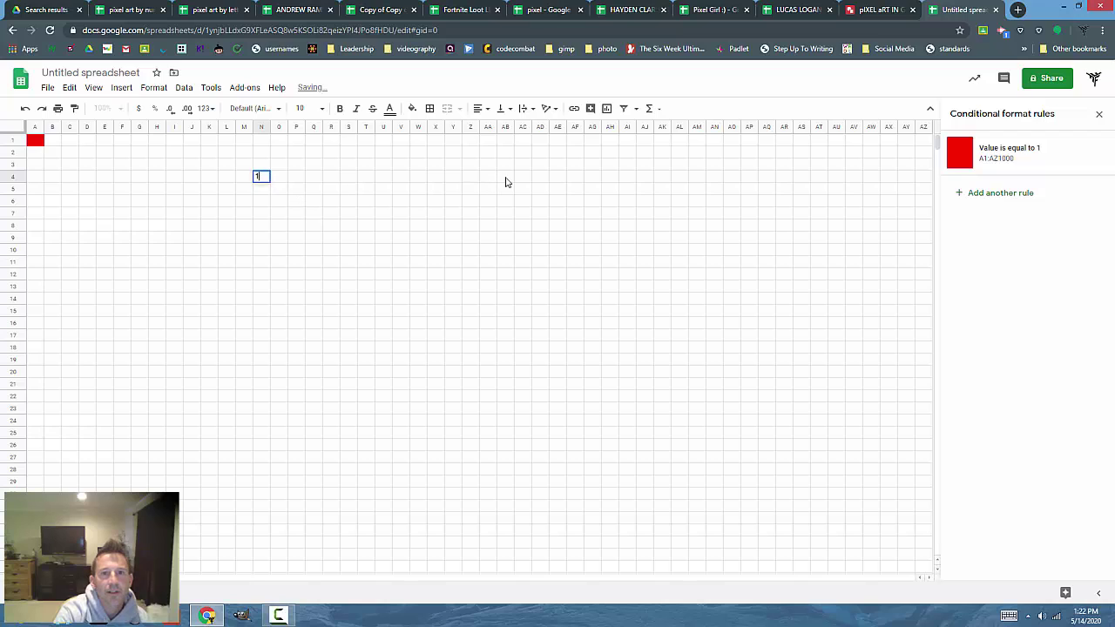
{"action": "left_click", "coordinate": [506, 179]}
{"action": "type", "text": "1"}
{"action": "left_click", "coordinate": [471, 203]}
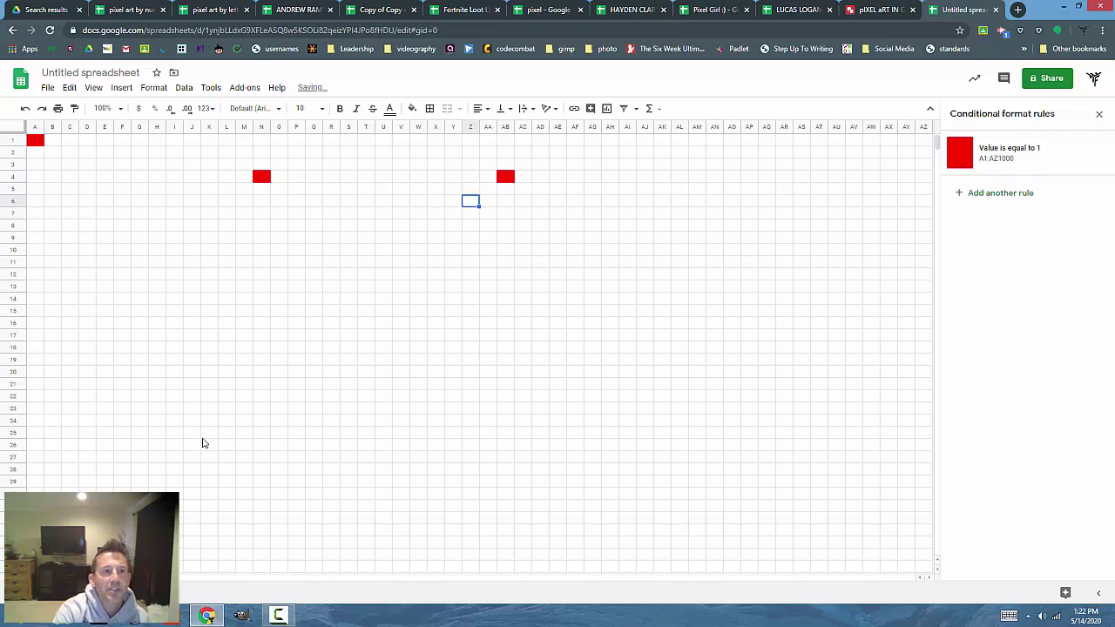
- Enter the numbers 2 through 9 down column A in cells A2 to A9
{"action": "left_click", "coordinate": [35, 154]}
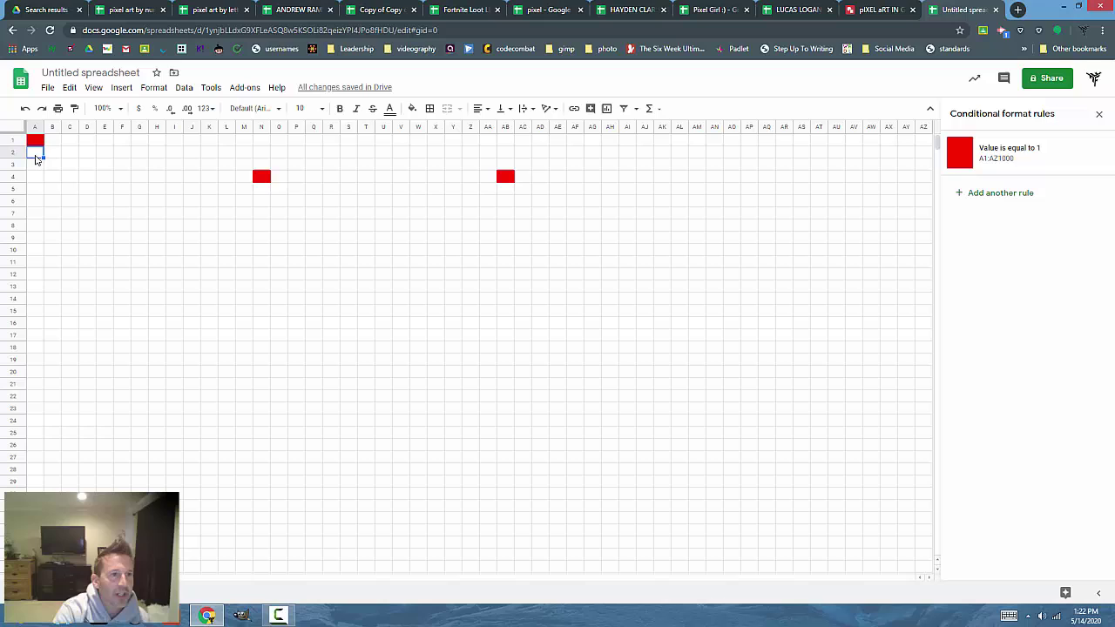
{"action": "type", "text": "2"}
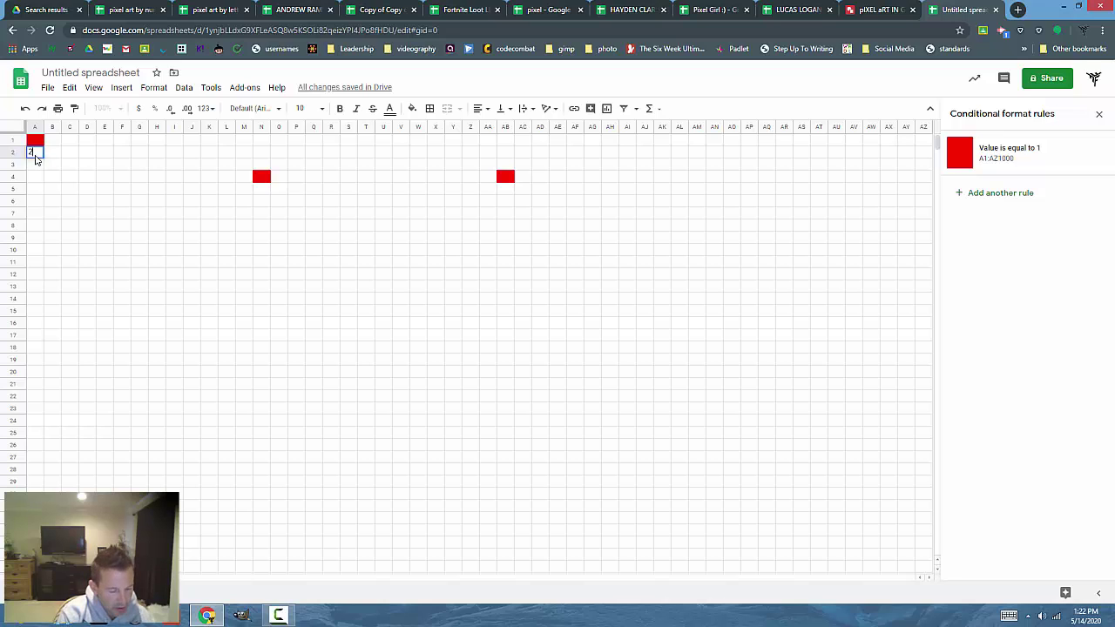
{"action": "key", "text": "Return"}
{"action": "key", "text": "Return"}
{"action": "type", "text": "4"}
{"action": "key", "text": "Return"}
{"action": "type", "text": "5"}
{"action": "key", "text": "Return"}
{"action": "type", "text": "6"}
{"action": "key", "text": "Return"}
{"action": "type", "text": "7"}
{"action": "key", "text": "Return"}
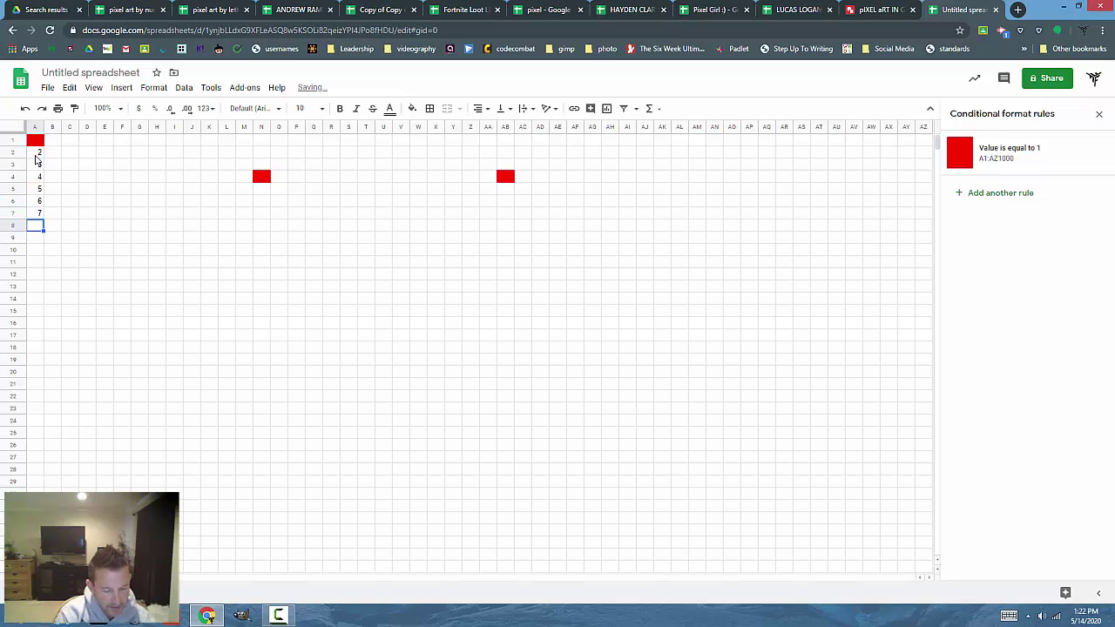
{"action": "type", "text": "8"}
{"action": "key", "text": "Return"}
{"action": "type", "text": "9"}
{"action": "key", "text": "Return"}
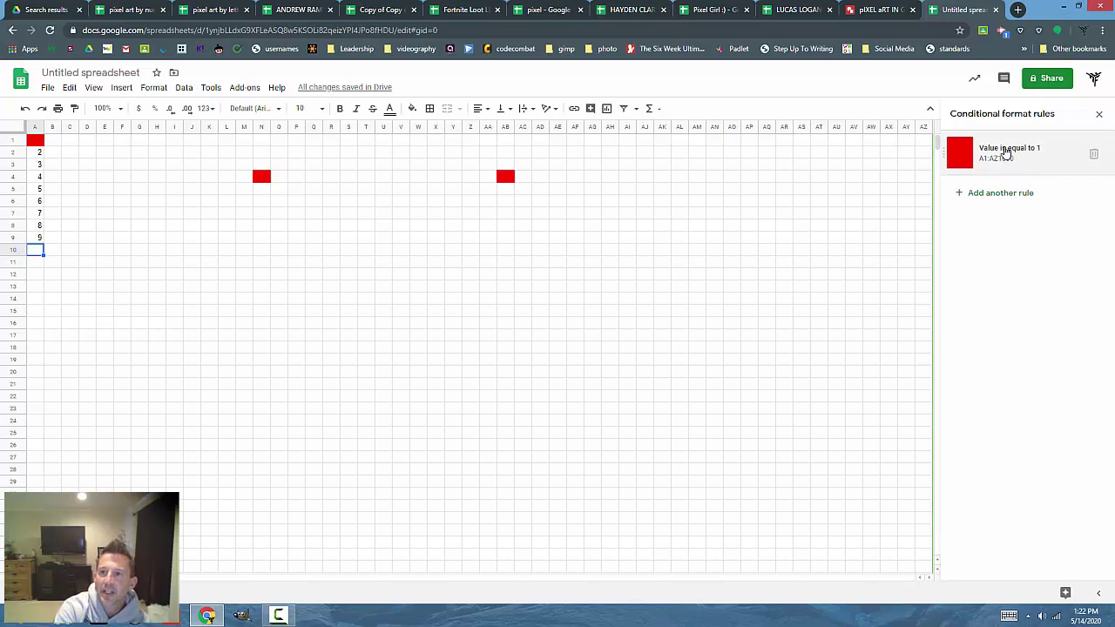
- Add a conditional formatting rule for A1:AZ1000 that gives cells equal to 2 orange text and orange fill
{"action": "left_click", "coordinate": [1025, 152]}
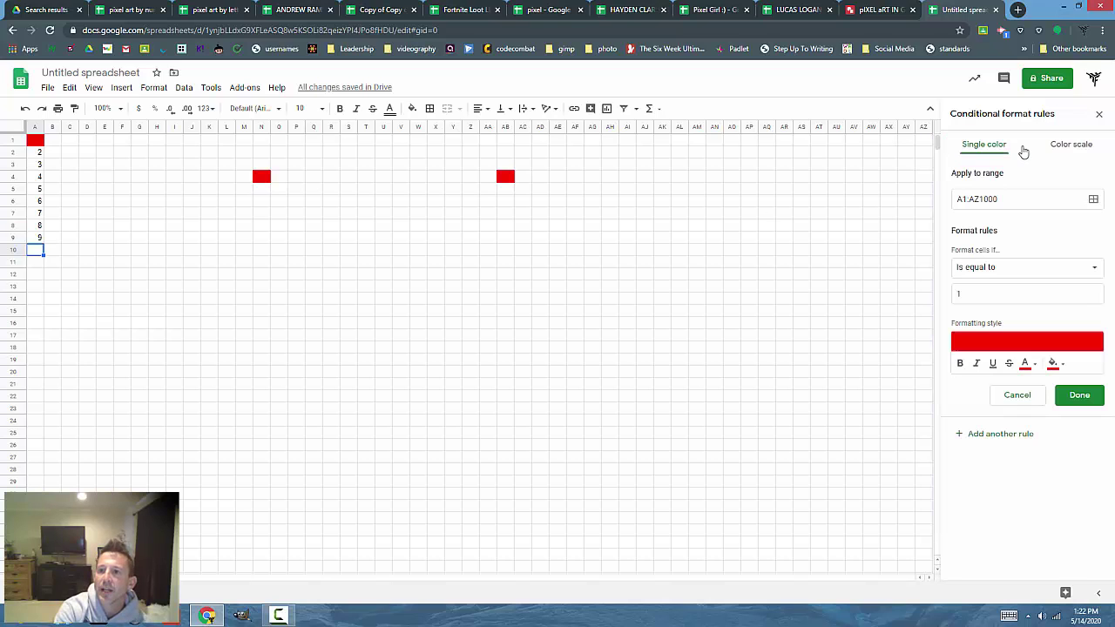
{"action": "left_click", "coordinate": [990, 438]}
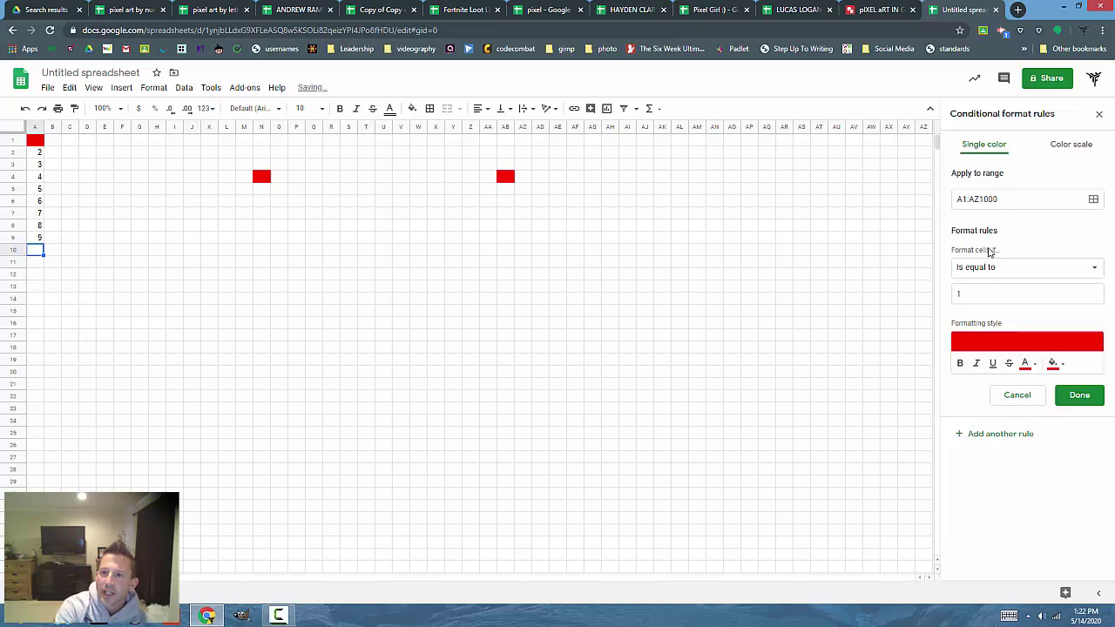
{"action": "left_click", "coordinate": [985, 294]}
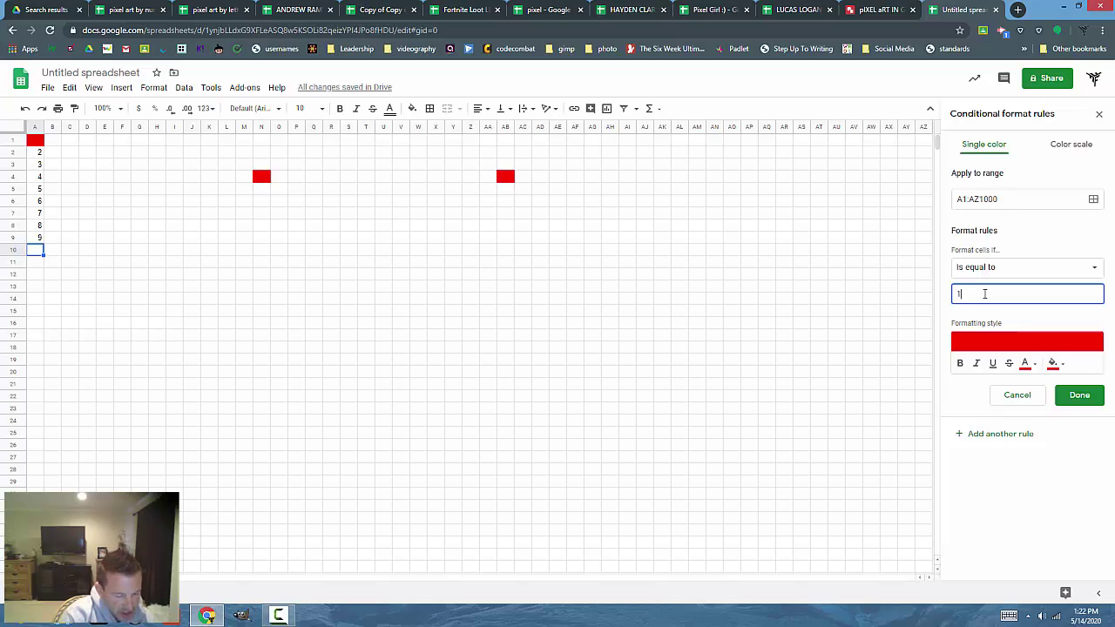
{"action": "key", "text": "BackSpace"}
{"action": "type", "text": "2"}
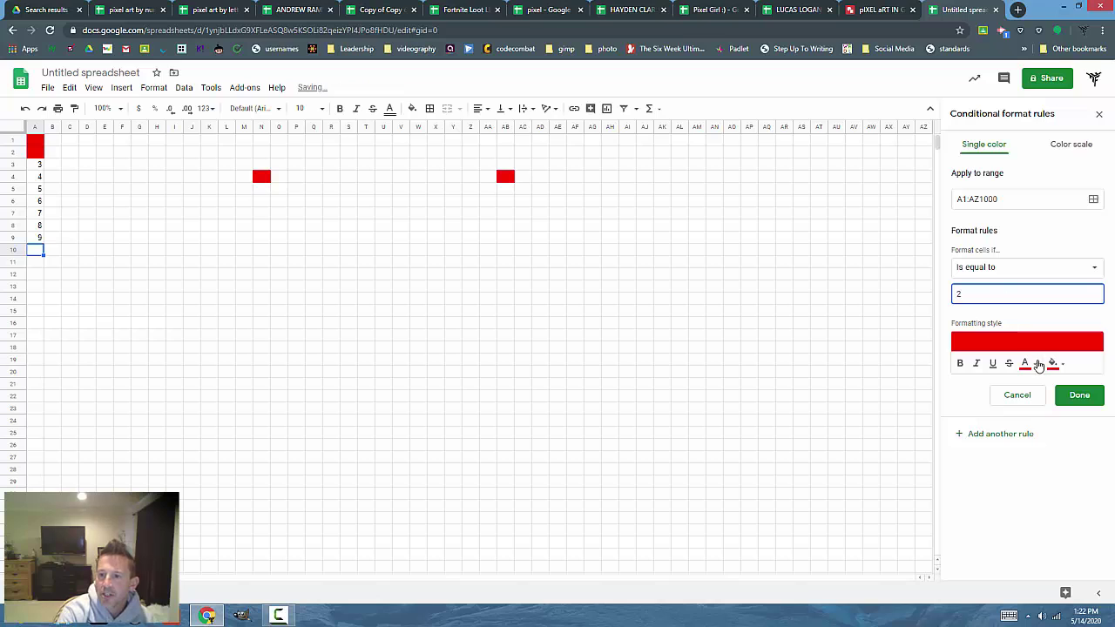
{"action": "left_click", "coordinate": [1032, 367]}
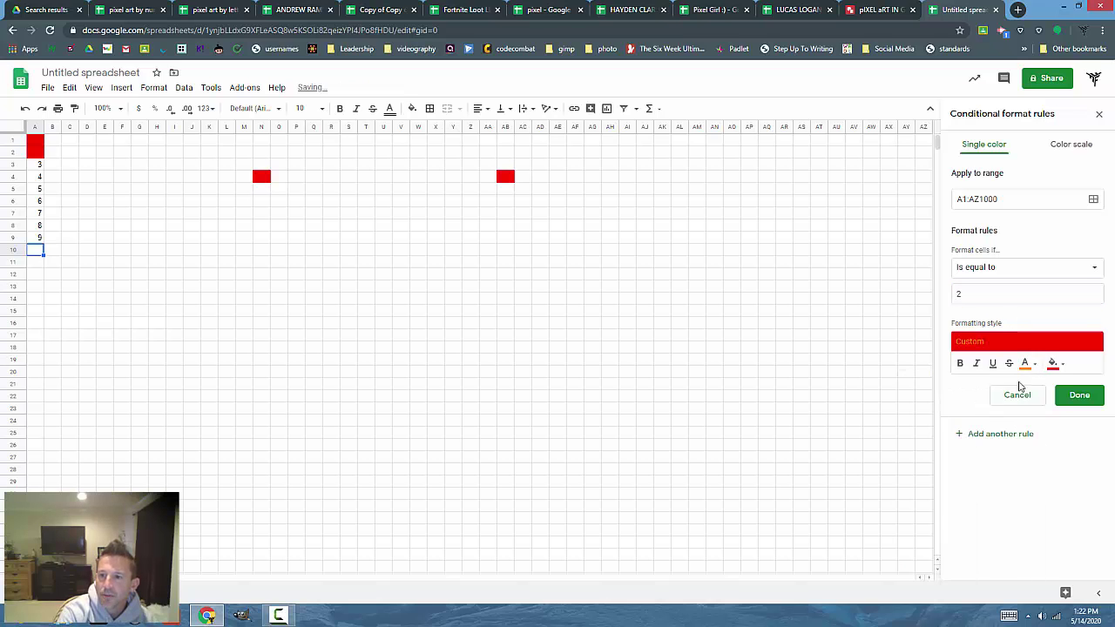
{"action": "left_click", "coordinate": [938, 419]}
{"action": "left_click", "coordinate": [1059, 370]}
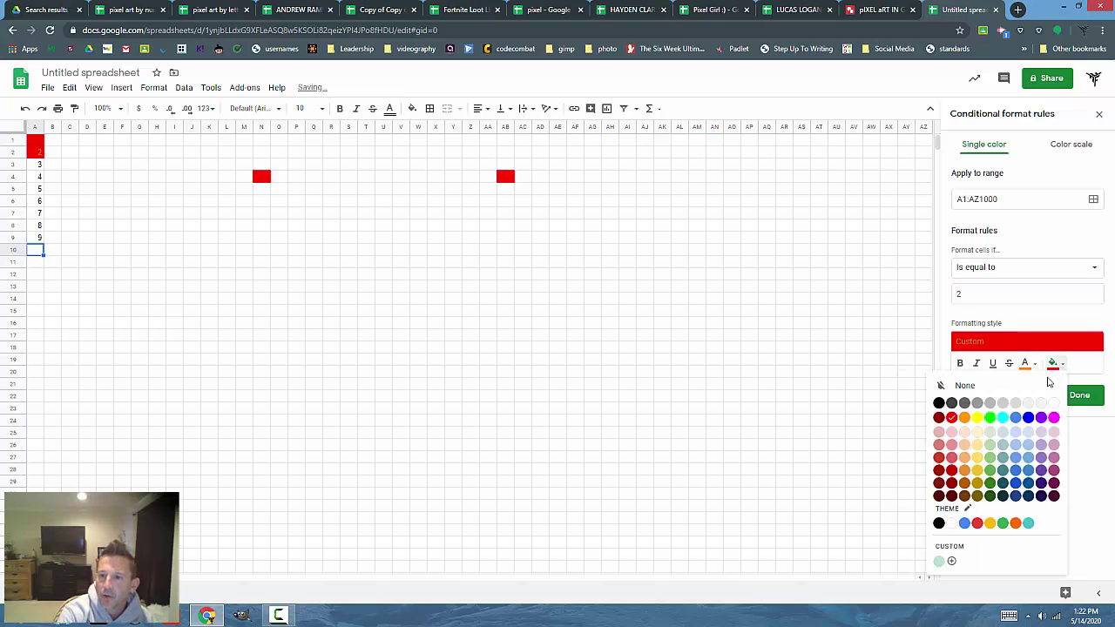
{"action": "left_click", "coordinate": [969, 422]}
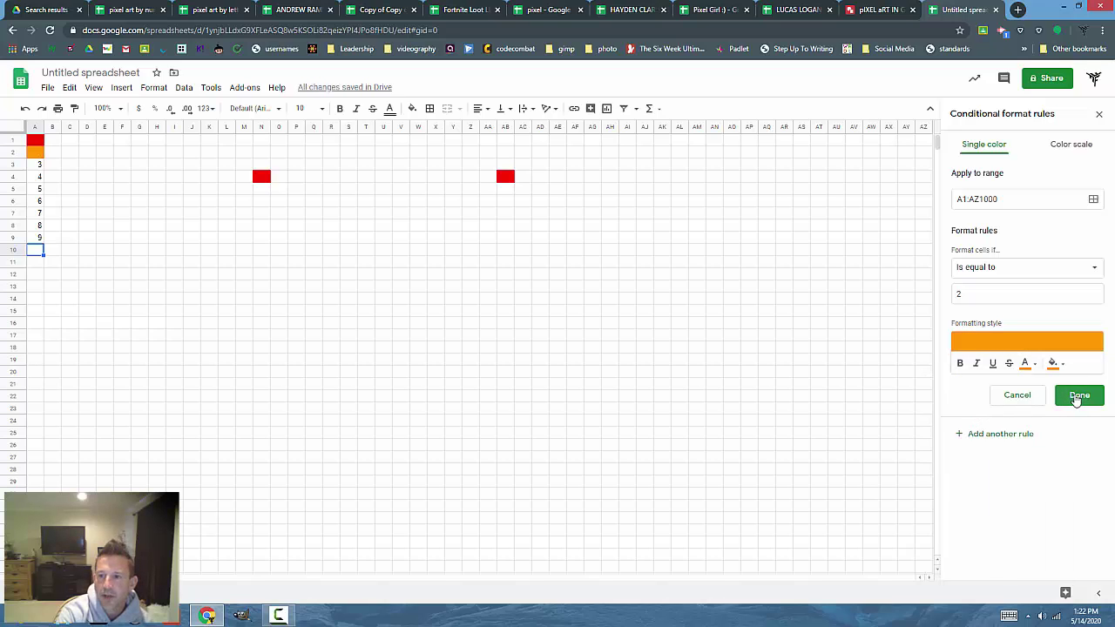
- Add another rule for A1:AZ1000 that gives cells equal to 3 yellow text and yellow fill
{"action": "left_click", "coordinate": [1018, 435]}
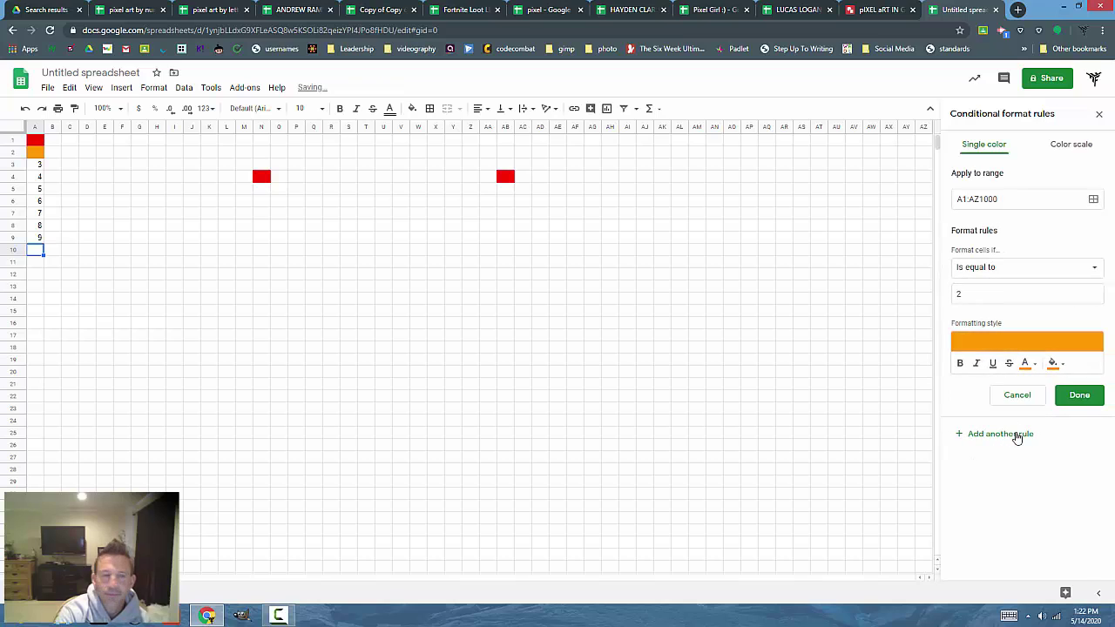
{"action": "left_click", "coordinate": [980, 294]}
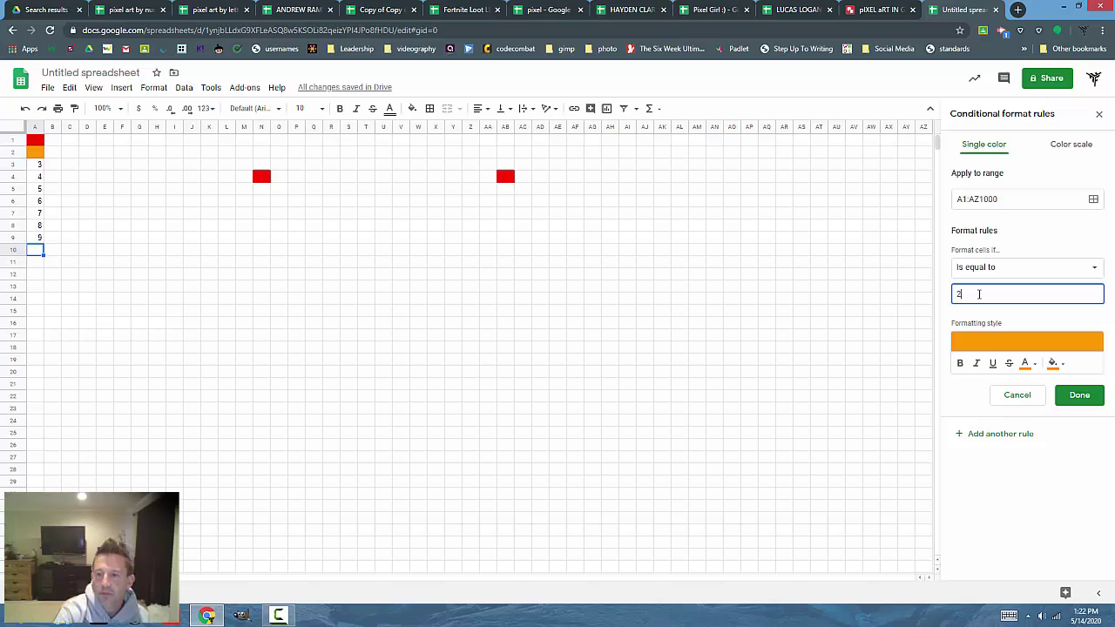
{"action": "left_click", "coordinate": [1033, 366]}
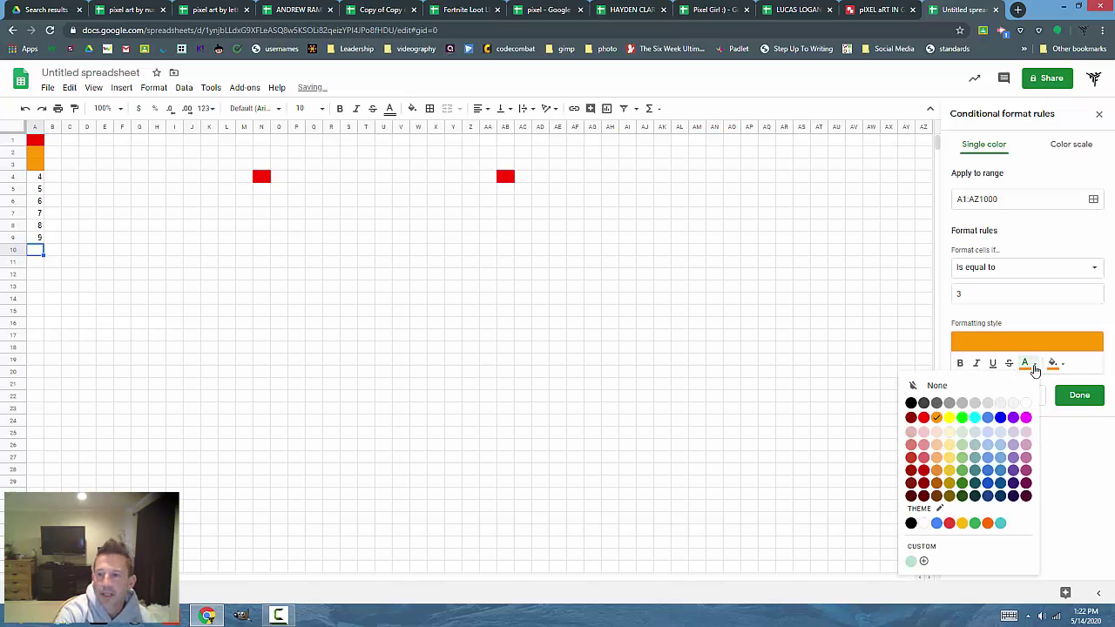
{"action": "left_click", "coordinate": [950, 417]}
{"action": "left_click", "coordinate": [1062, 366]}
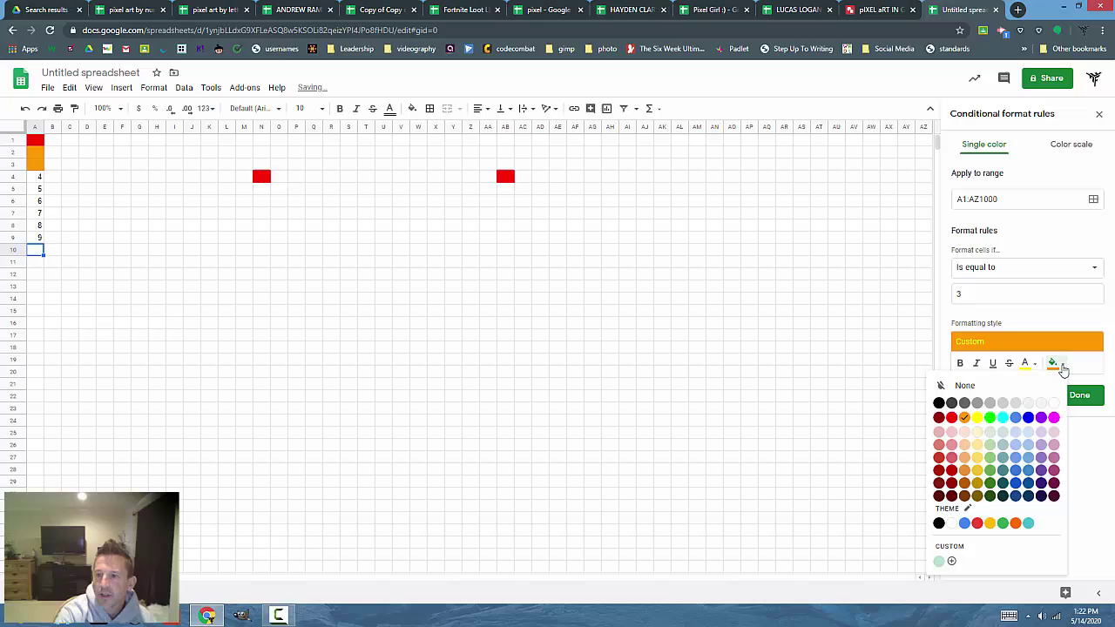
{"action": "left_click", "coordinate": [977, 417]}
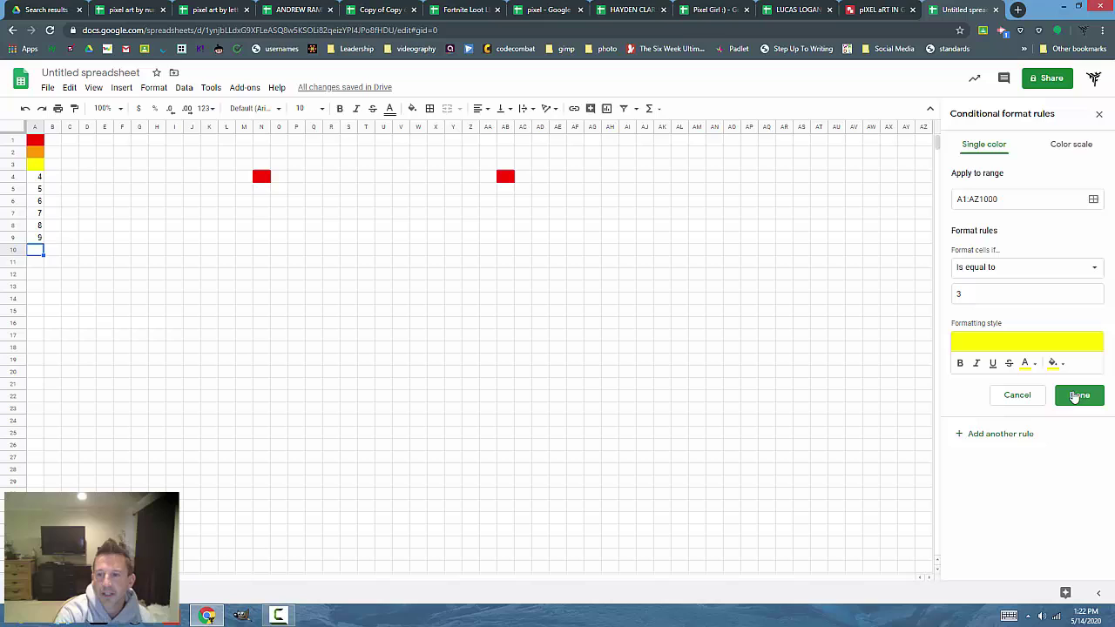
- Add another rule for A1:AZ1000 that gives cells equal to 4 bright green text and bright green fill
{"action": "left_click", "coordinate": [1001, 434]}
{"action": "left_click", "coordinate": [991, 297]}
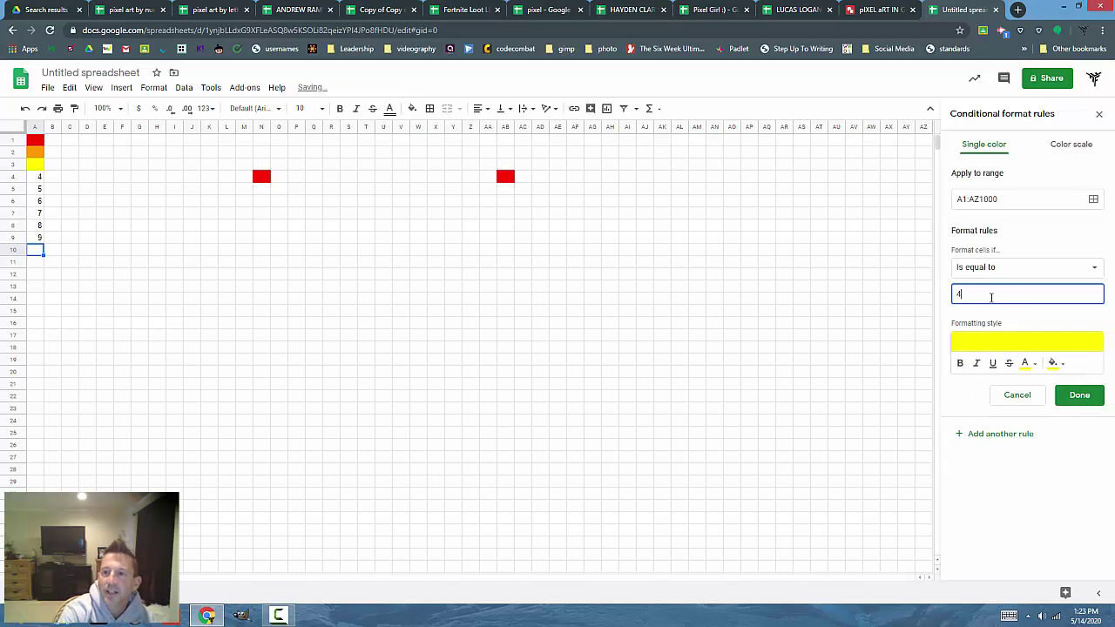
{"action": "left_click", "coordinate": [1030, 364]}
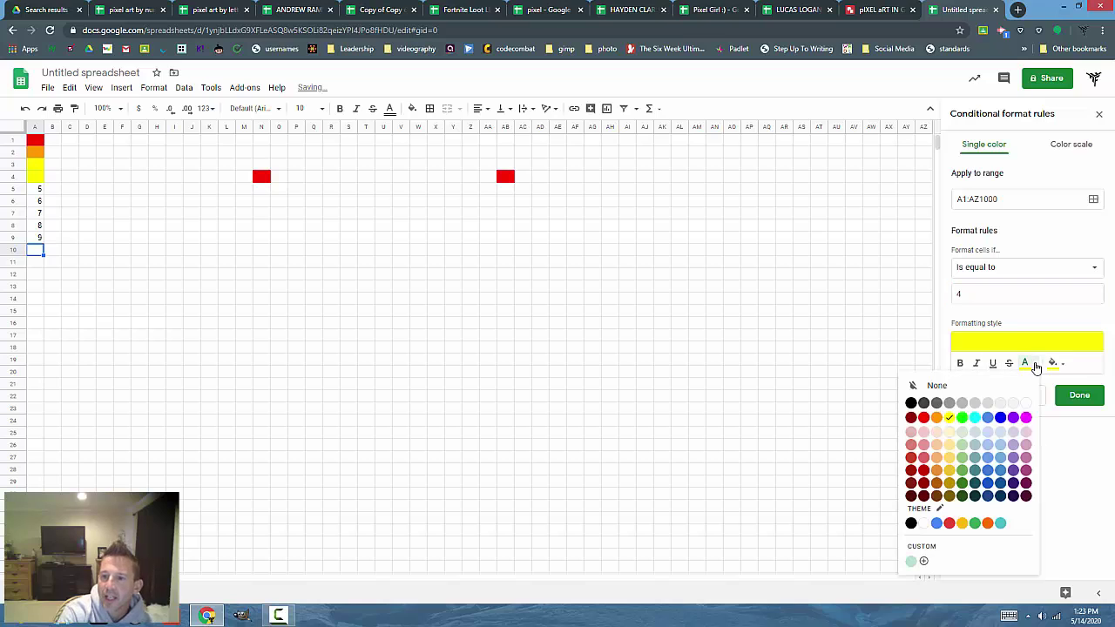
{"action": "left_click", "coordinate": [963, 417]}
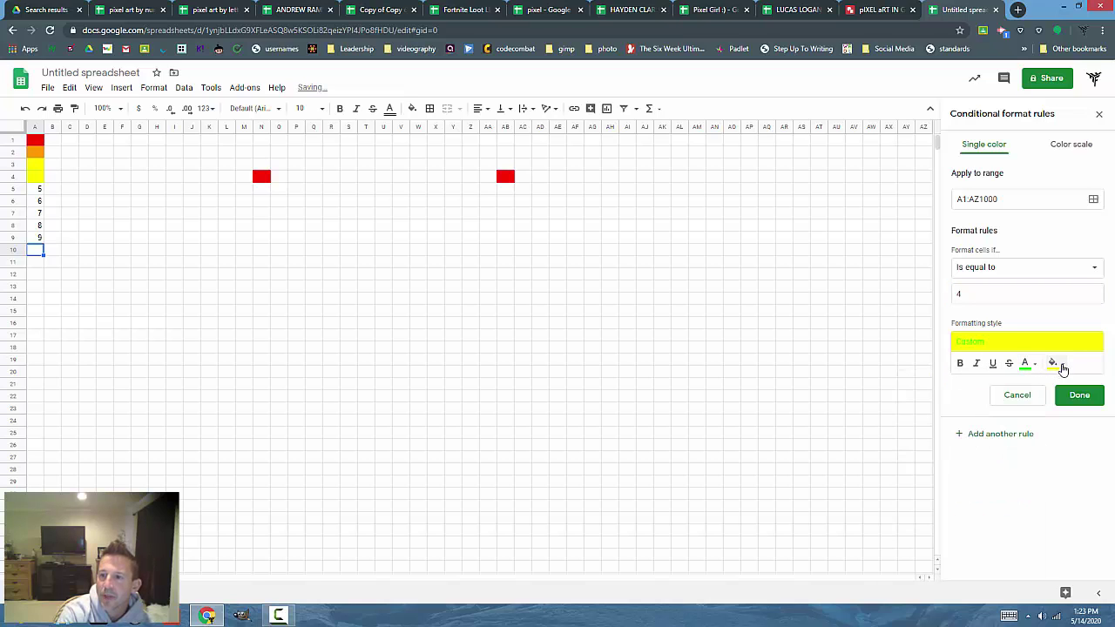
{"action": "left_click", "coordinate": [1063, 368]}
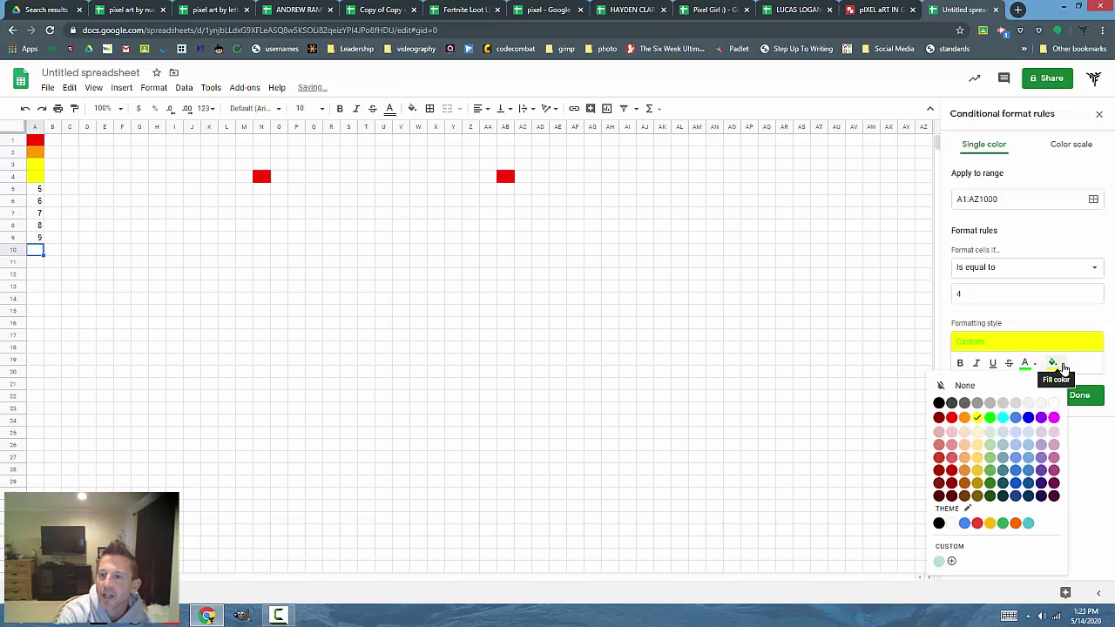
{"action": "left_click", "coordinate": [991, 418]}
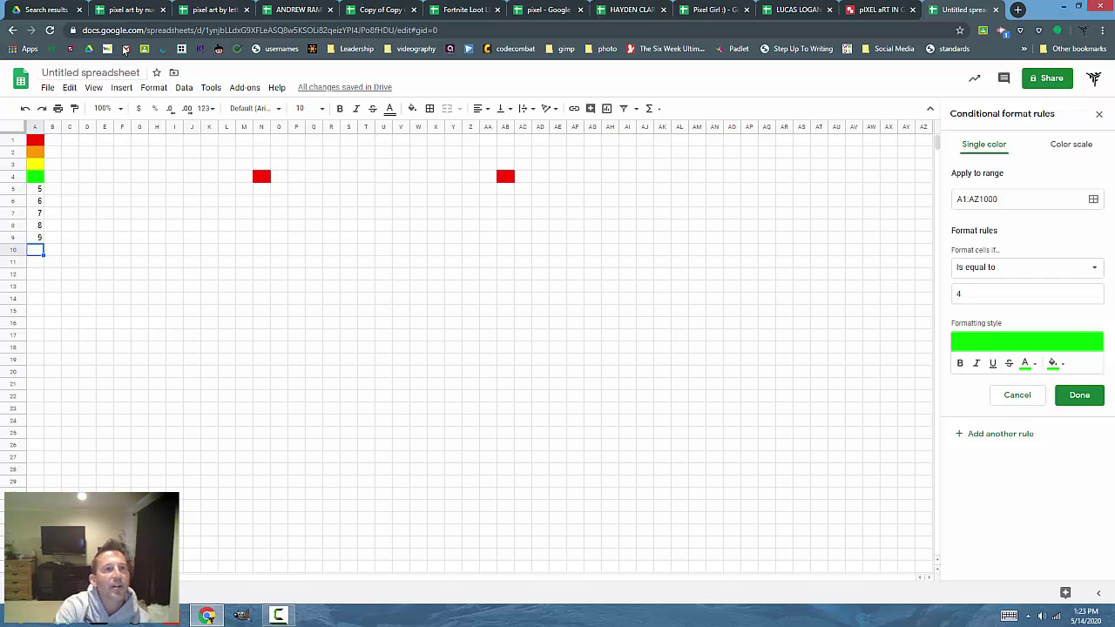
- Switch to the "pixel art by numbers" spreadsheet and enter 1 in cells I6, J6 and K6
{"action": "left_click", "coordinate": [140, 9]}
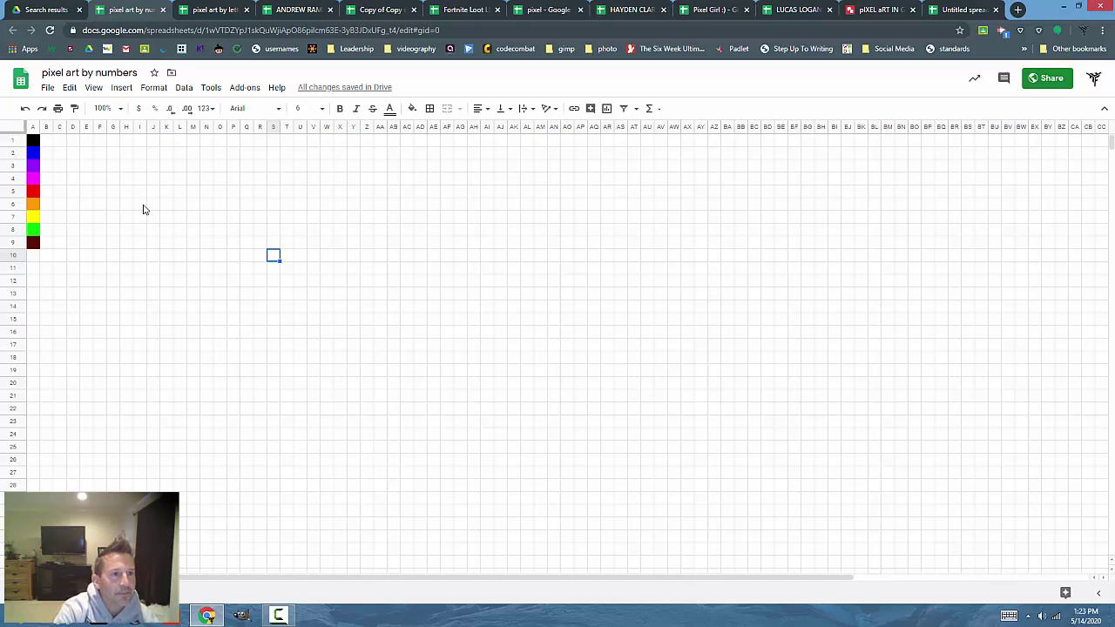
{"action": "left_click", "coordinate": [144, 209]}
{"action": "type", "text": "1"}
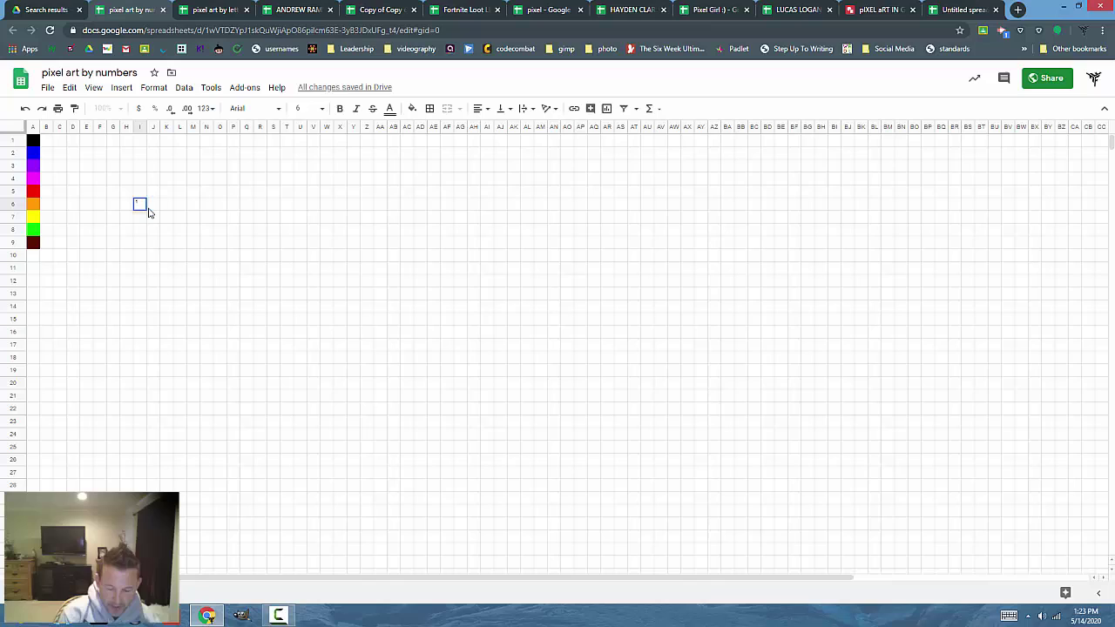
{"action": "key", "text": "Tab"}
{"action": "type", "text": "1"}
{"action": "key", "text": "Tab"}
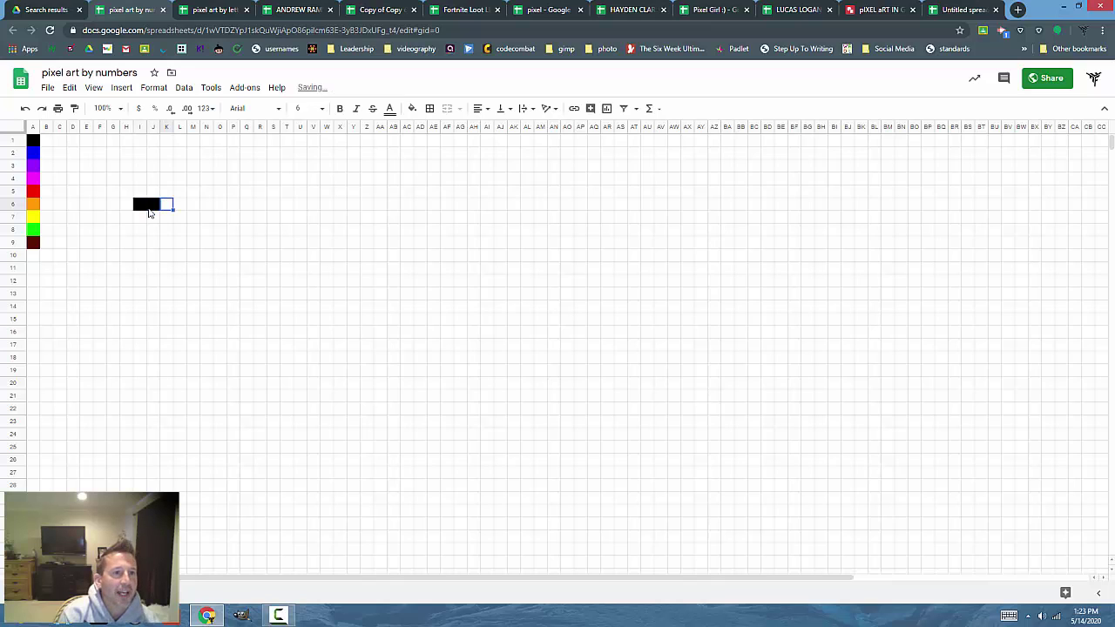
{"action": "type", "text": "1"}
{"action": "key", "text": "Tab"}
- Continue the black outline diagonally downward by entering 1 in cells L7 and M8
{"action": "key", "text": "Down"}
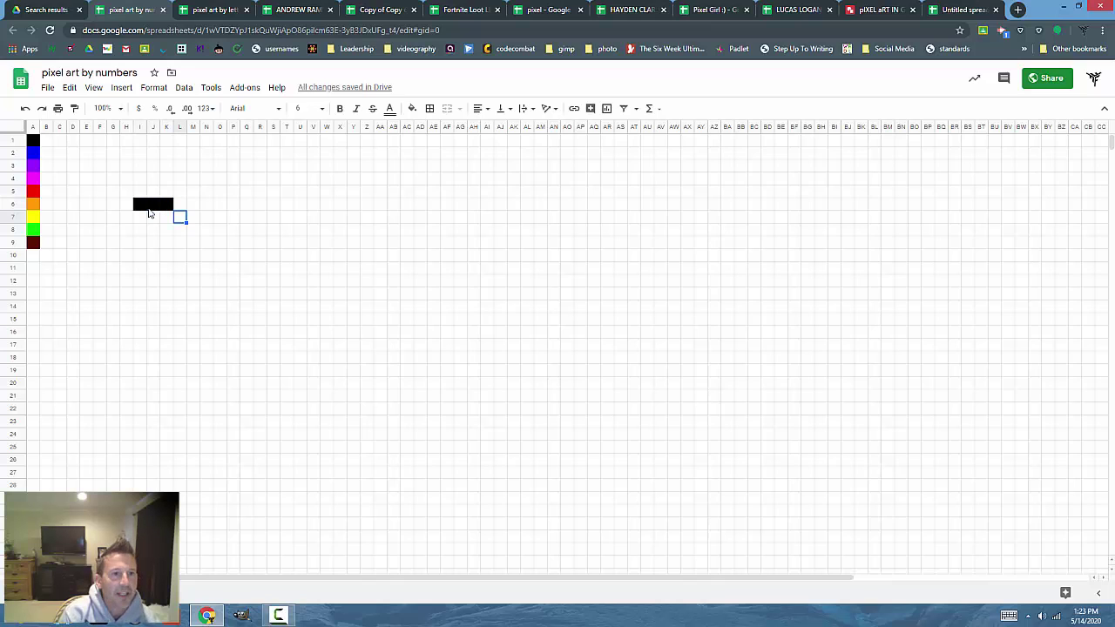
{"action": "type", "text": "1"}
{"action": "key", "text": "Tab"}
{"action": "key", "text": "Down"}
{"action": "type", "text": "1"}
{"action": "key", "text": "Tab"}
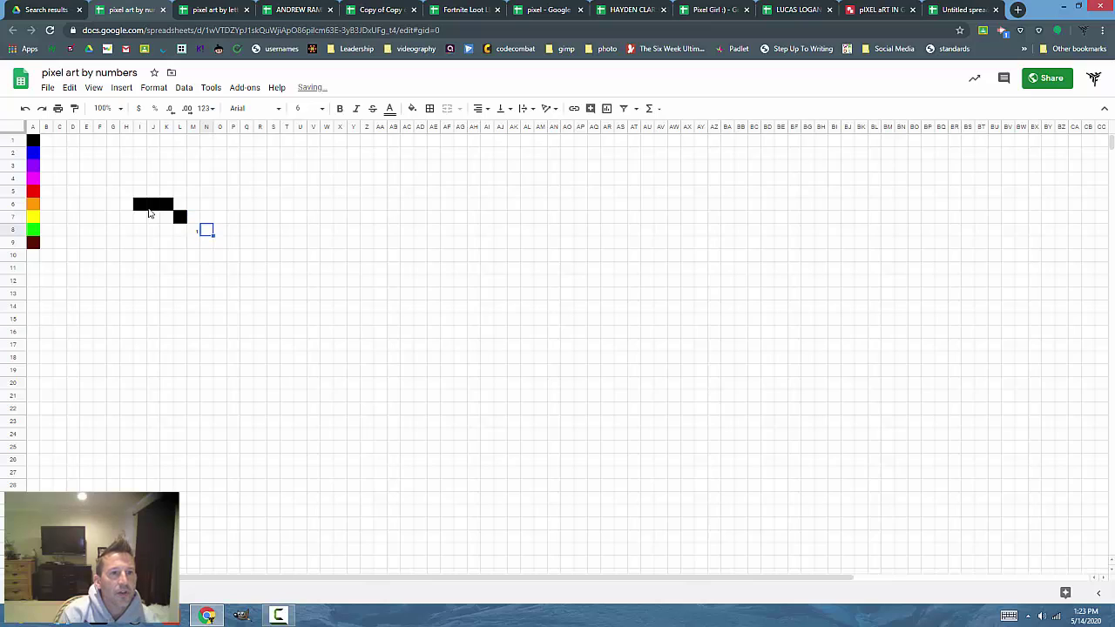
- Draw the outline's right side by entering 1 in cells N9 to N11, M12 and M13
{"action": "key", "text": "Down"}
{"action": "type", "text": "1"}
{"action": "key", "text": "Return"}
{"action": "type", "text": "1"}
{"action": "key", "text": "Return"}
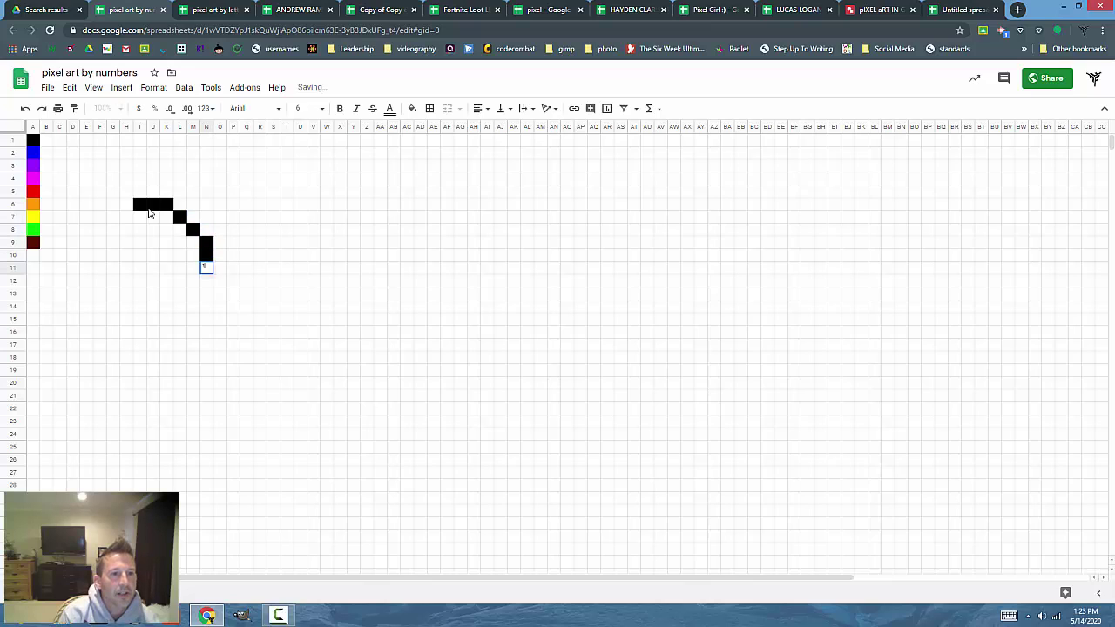
{"action": "type", "text": "1"}
{"action": "key", "text": "Return"}
{"action": "key", "text": "Left"}
{"action": "type", "text": "1"}
{"action": "key", "text": "Return"}
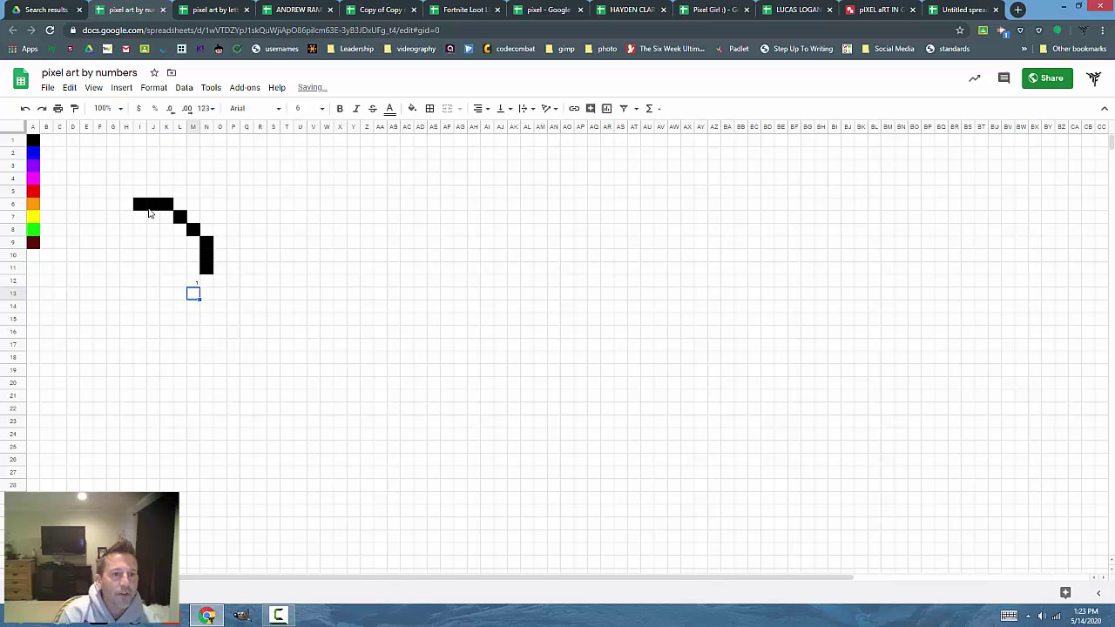
{"action": "type", "text": "1"}
- Draw the outline's left side by entering 1 in cells H7, G8 and G9
{"action": "left_click", "coordinate": [127, 217]}
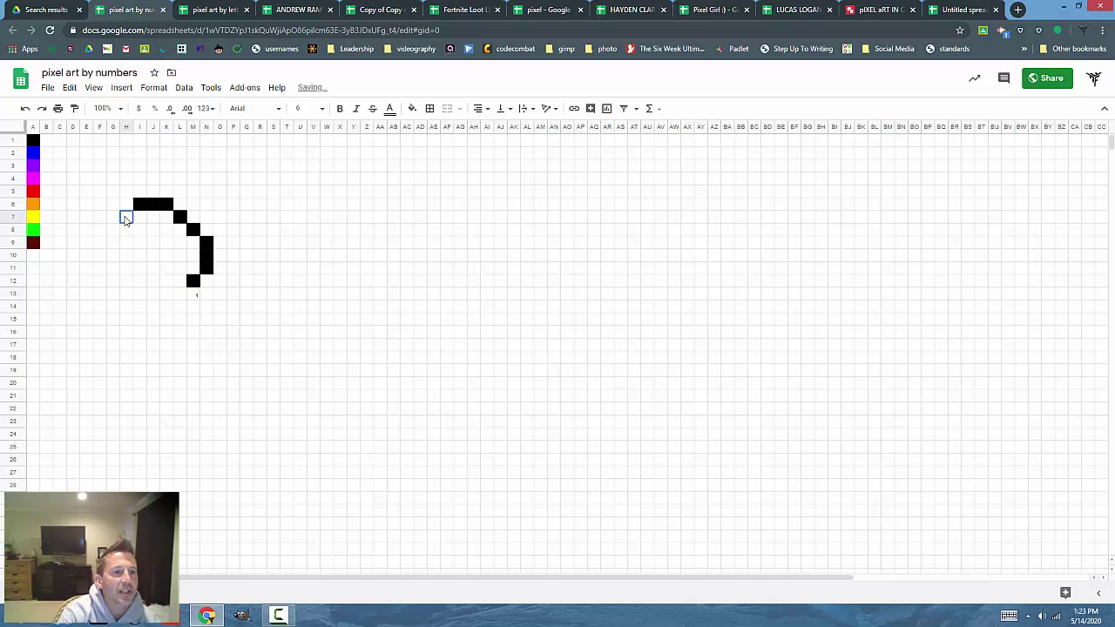
{"action": "type", "text": "1"}
{"action": "left_click", "coordinate": [112, 233]}
{"action": "type", "text": "1"}
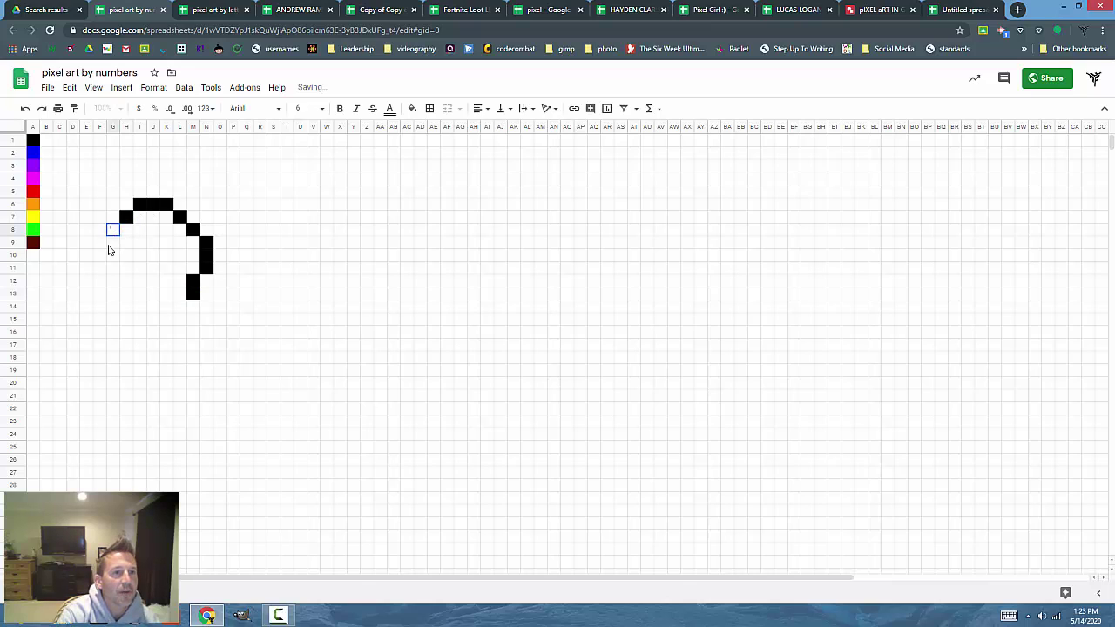
{"action": "key", "text": "Return"}
{"action": "type", "text": "1"}
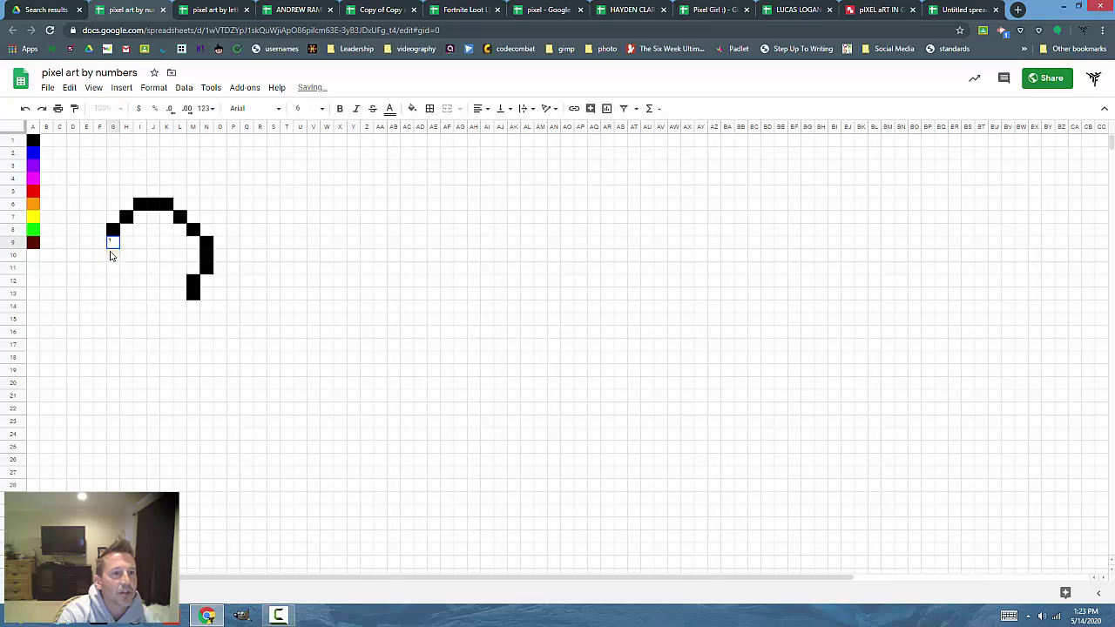
- Start the yellow filling inside the outline by entering 7 in cells I8, J8 and K8
{"action": "left_click", "coordinate": [34, 218]}
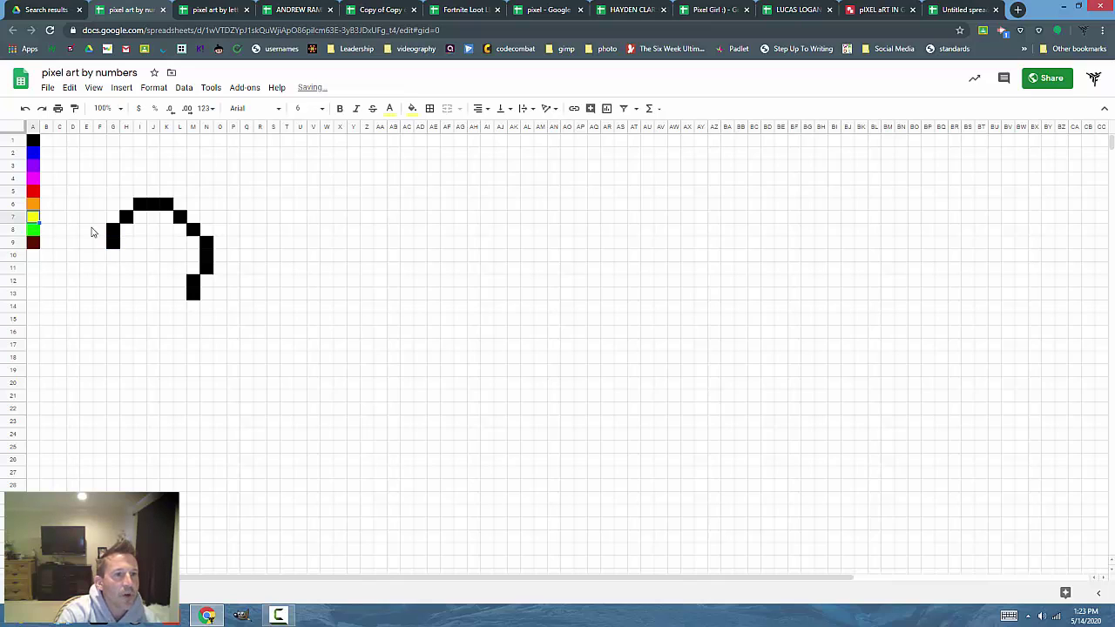
{"action": "left_click", "coordinate": [139, 235]}
{"action": "type", "text": "7"}
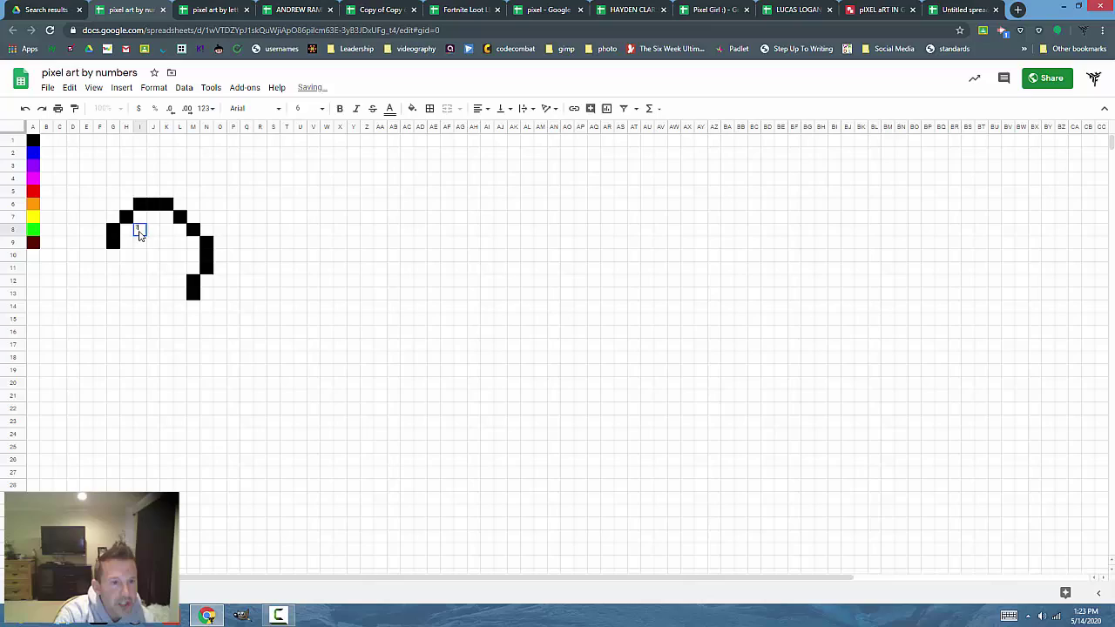
{"action": "left_click", "coordinate": [150, 232]}
{"action": "type", "text": "7"}
{"action": "left_click", "coordinate": [168, 235]}
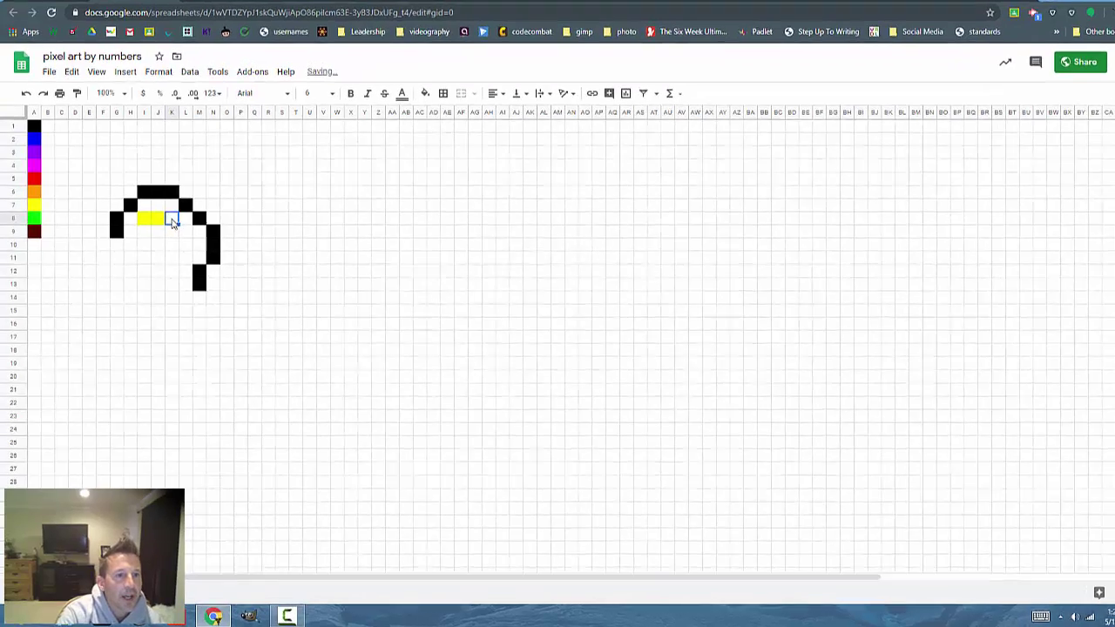
{"action": "type", "text": "7"}
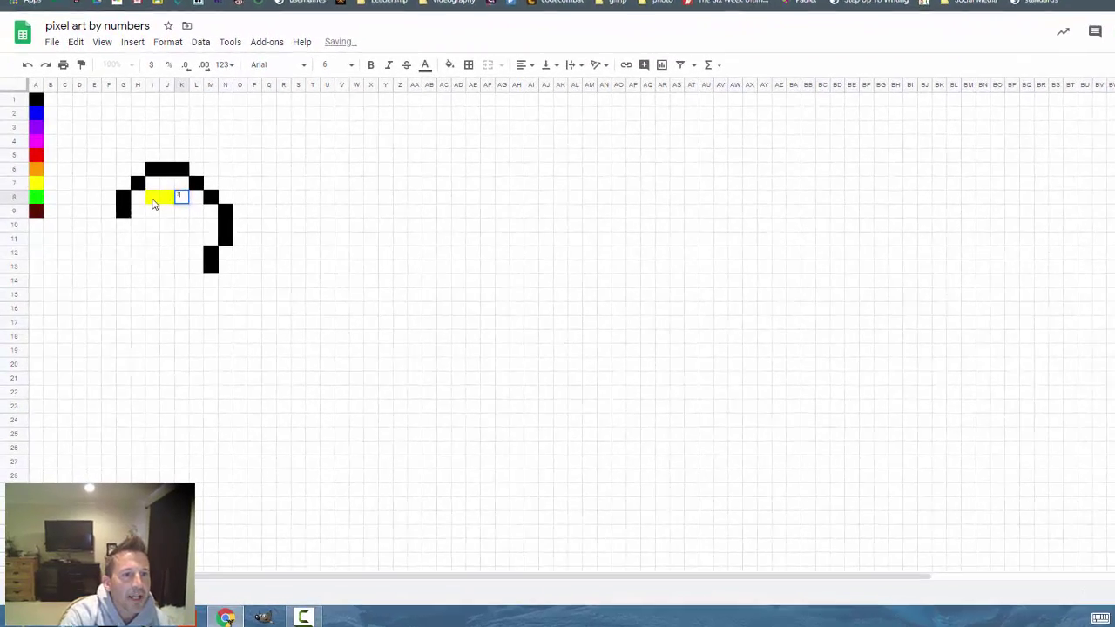
- Copy the yellow cells I8:K8 and paste them into I9:K12 to extend the filling
{"action": "left_click_drag", "start_coordinate": [142, 218], "coordinate": [170, 224]}
{"action": "right_click", "coordinate": [183, 192]}
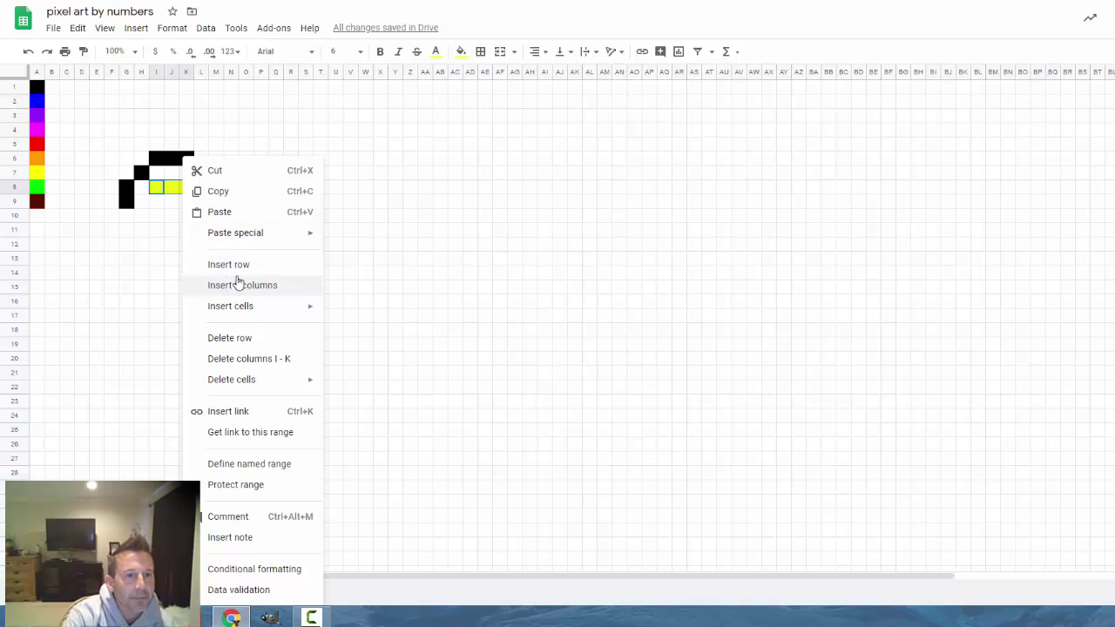
{"action": "left_click", "coordinate": [216, 191]}
{"action": "left_click_drag", "start_coordinate": [157, 206], "coordinate": [193, 257]}
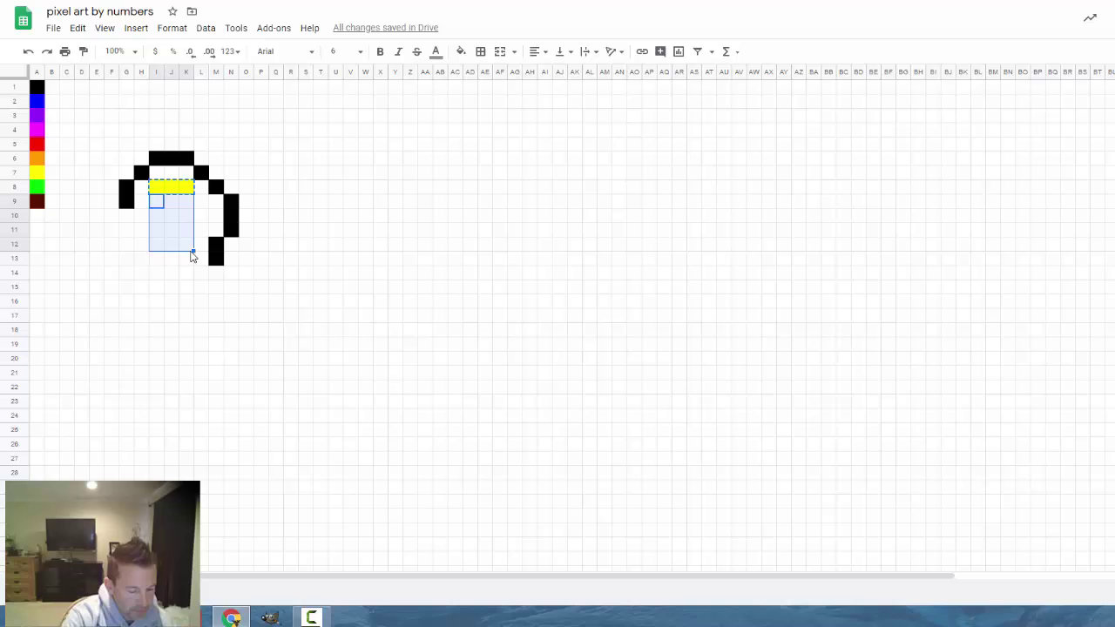
{"action": "key", "text": "ctrl+v"}
{"action": "left_click", "coordinate": [172, 288]}
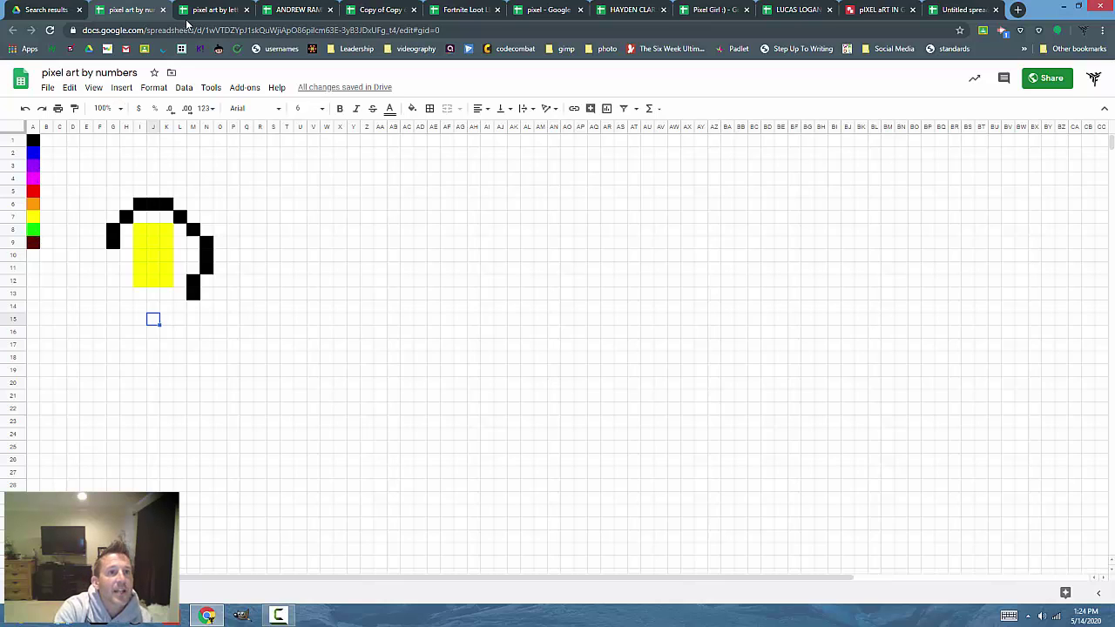
- Switch to the "pixel art by letter" spreadsheet and choose Text is exactly as the condition of the rule for letter a
{"action": "left_click", "coordinate": [214, 13]}
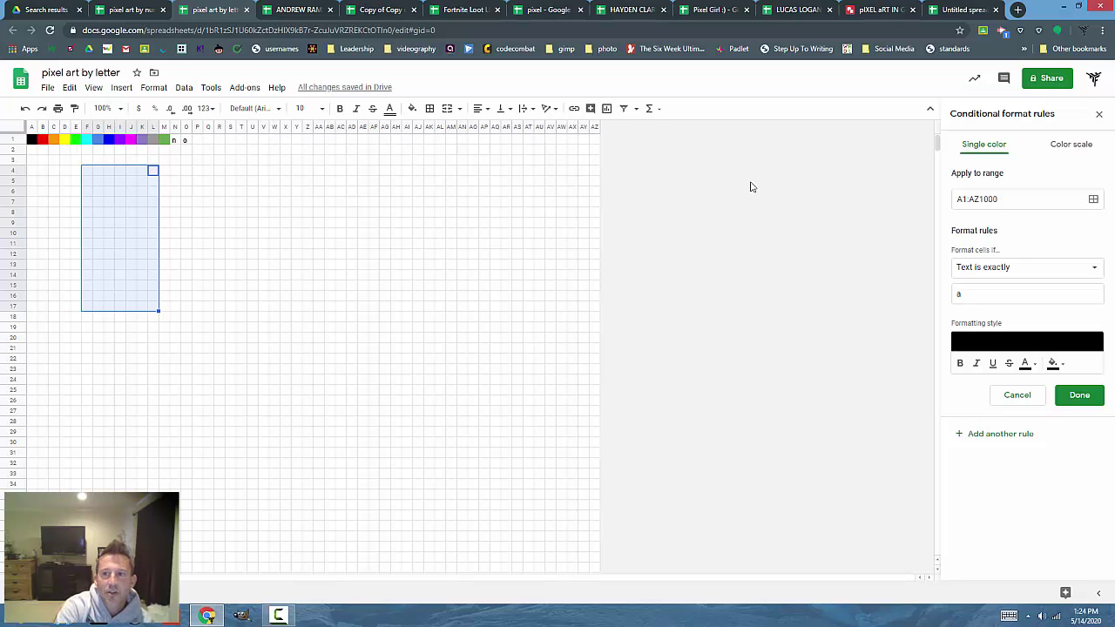
{"action": "left_click", "coordinate": [1038, 270]}
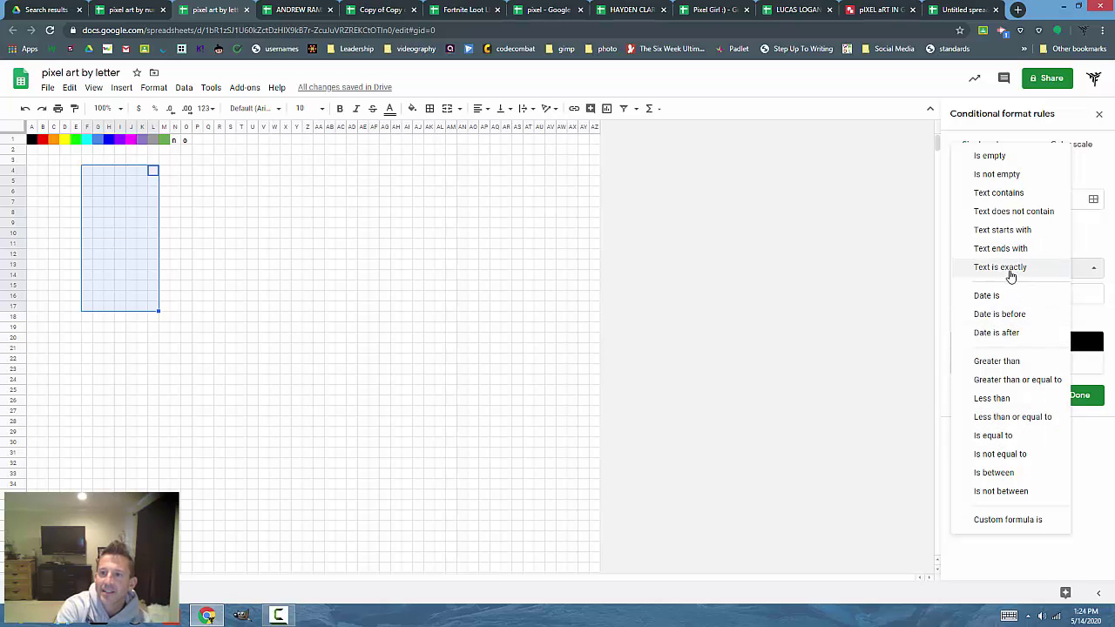
{"action": "left_click", "coordinate": [1070, 267]}
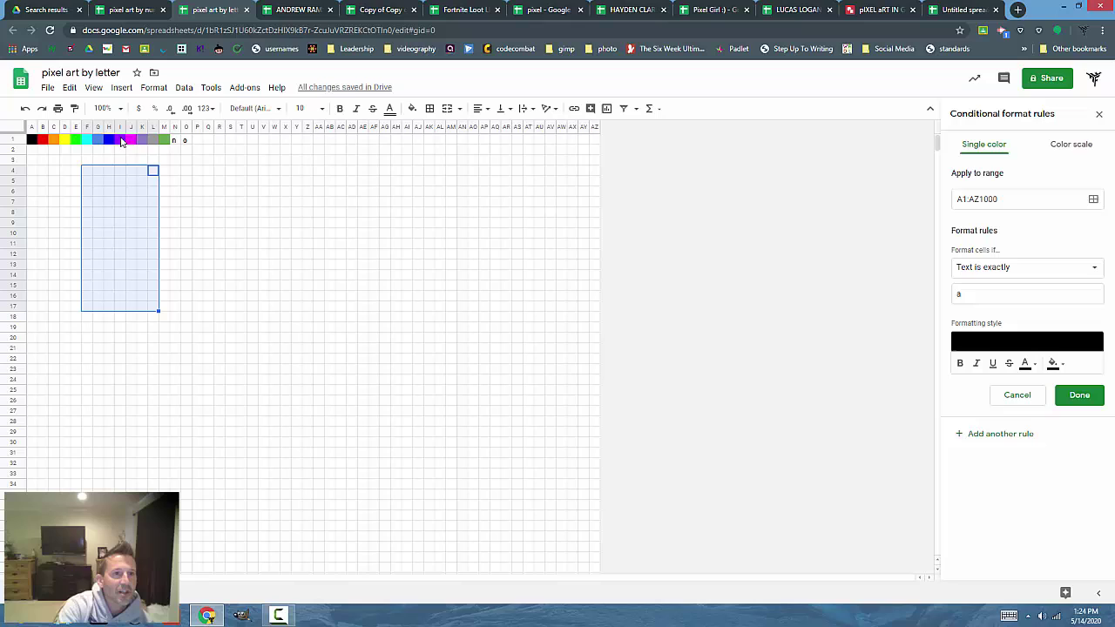
- Enter the letters a through k one per cell down column O, from O4 to O14, to test the letter colour rules
{"action": "left_click", "coordinate": [185, 172]}
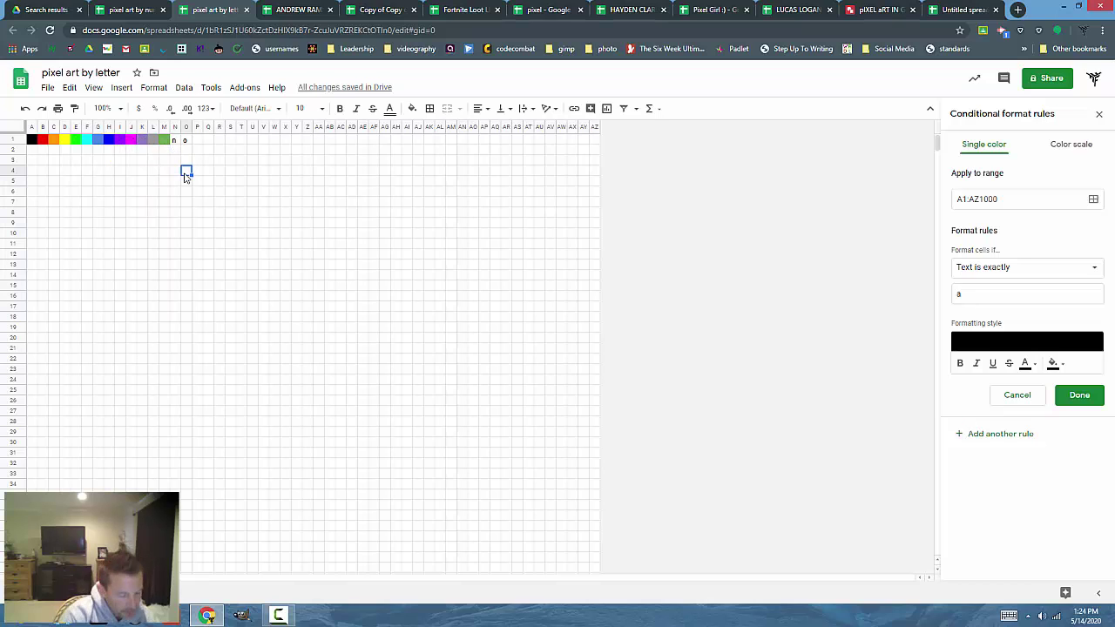
{"action": "type", "text": "a"}
{"action": "key", "text": "Return"}
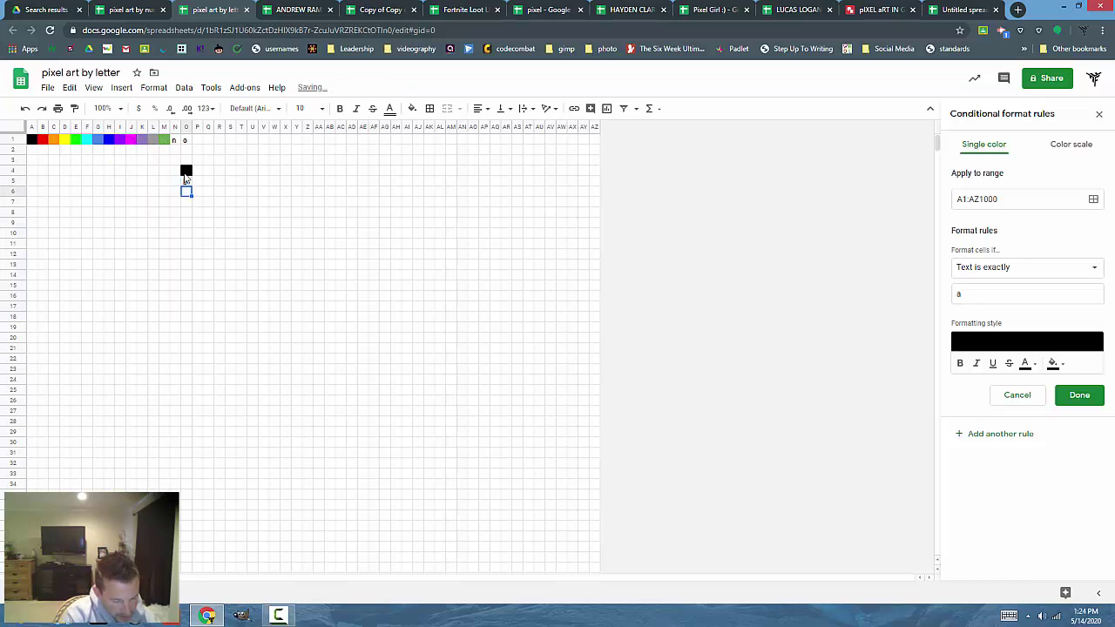
{"action": "type", "text": "b"}
{"action": "key", "text": "Return"}
{"action": "type", "text": "c"}
{"action": "key", "text": "Return"}
{"action": "type", "text": "d"}
{"action": "key", "text": "Return"}
{"action": "type", "text": "e f g "}
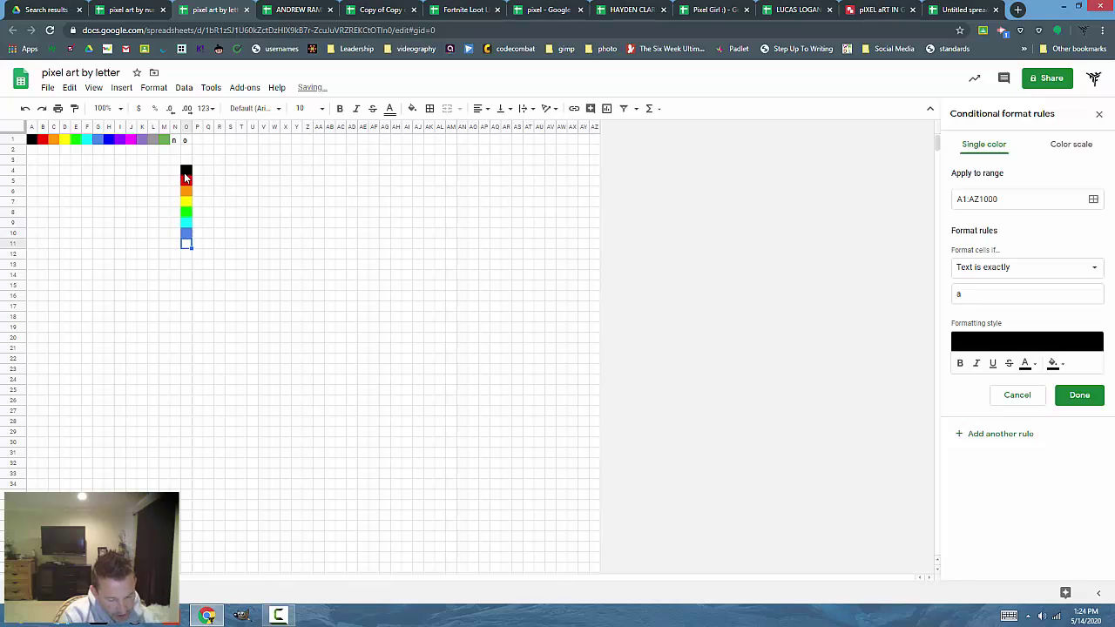
{"action": "type", "text": "h i j k"}
{"action": "key", "text": "Return"}
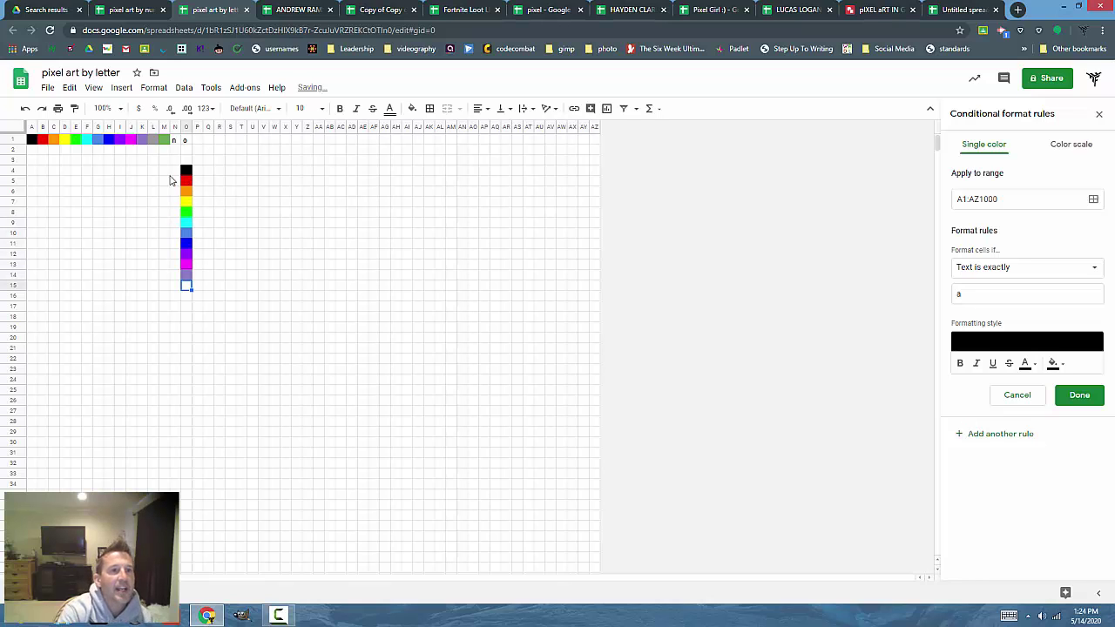